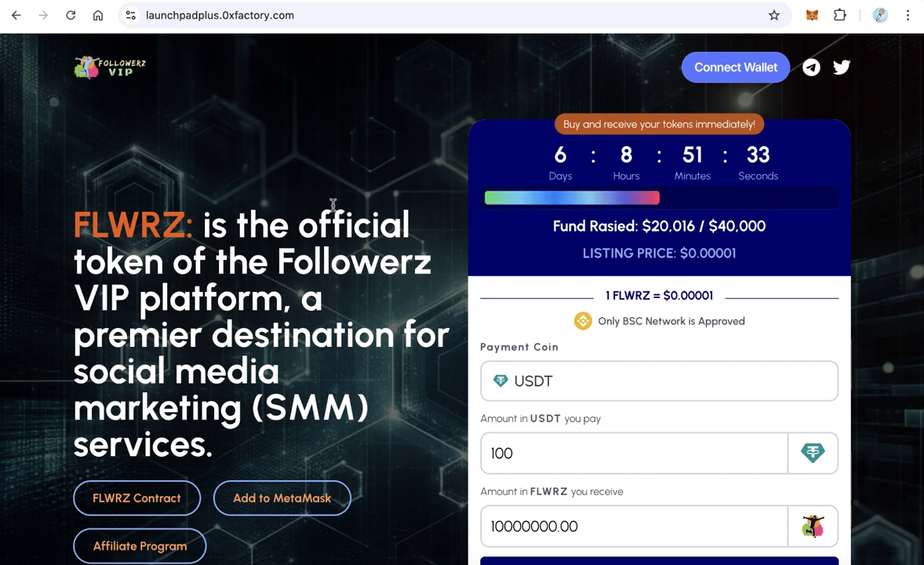
Connect MetaMask to the FLWRZ presale page so the wallet address and 0.000 BNB balance appear.
scroll(333, 205, down, 4)
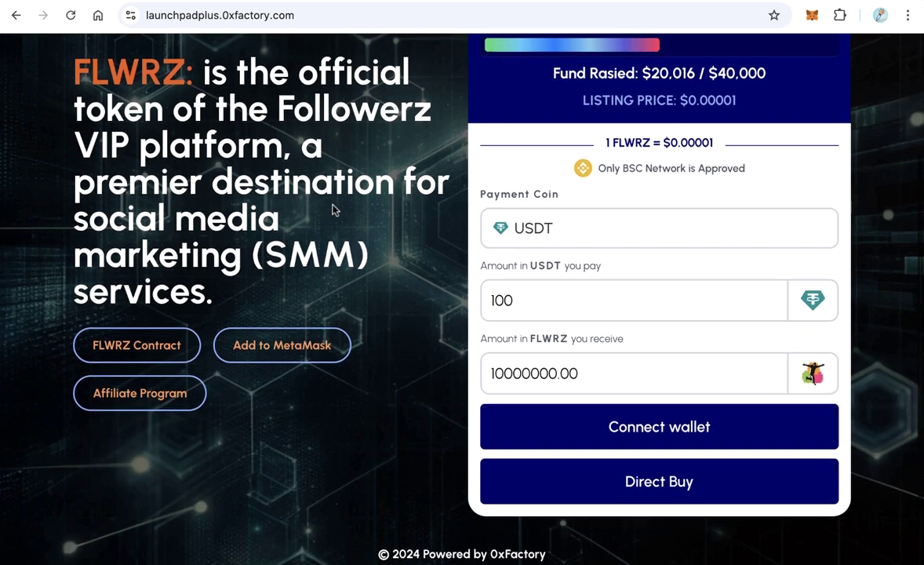
scroll(333, 208, up, 5)
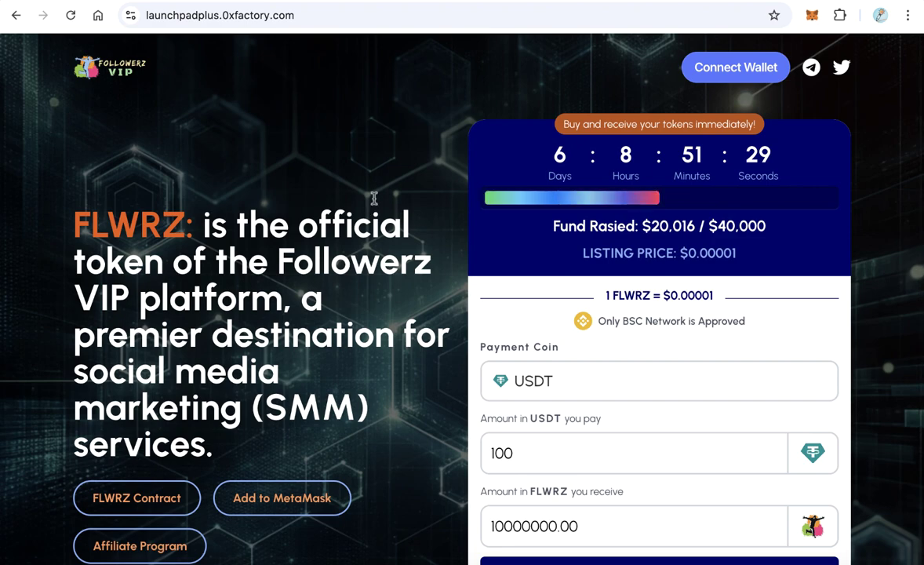
scroll(361, 261, down, 4)
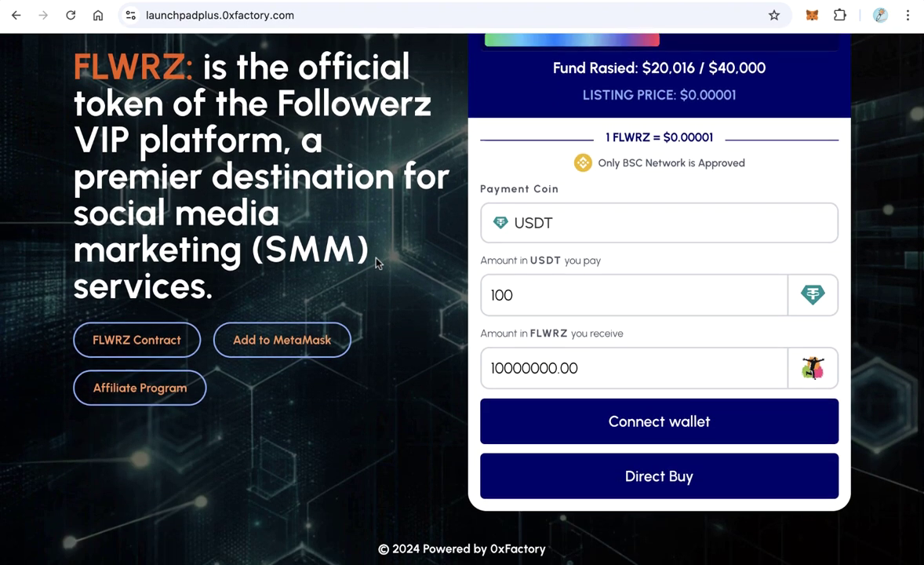
scroll(377, 263, up, 4)
scroll(377, 263, down, 4)
click(686, 434)
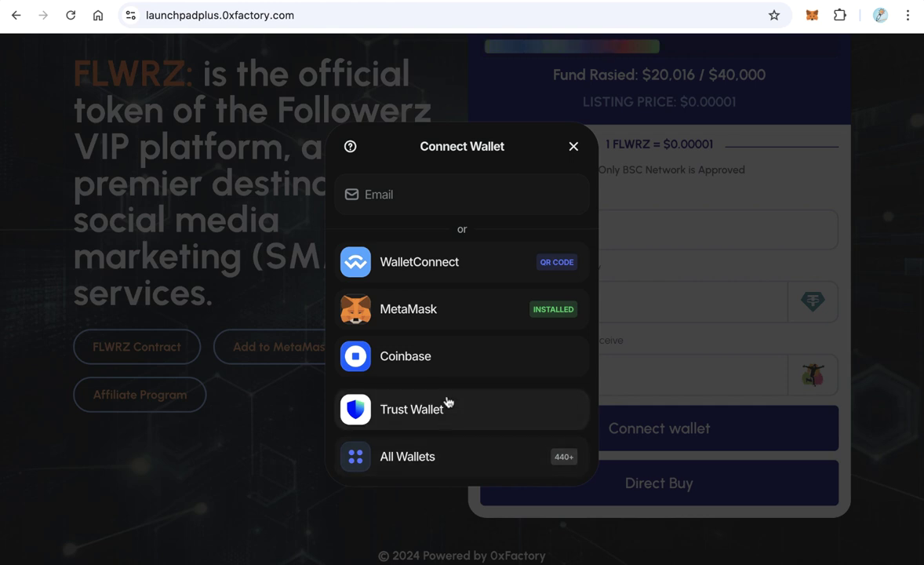
click(420, 323)
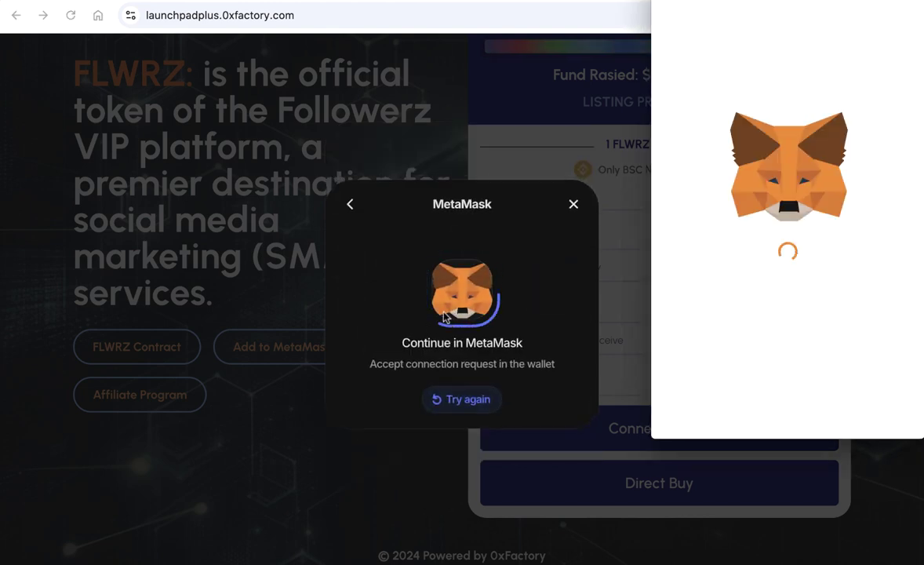
scroll(704, 341, down, 3)
click(854, 407)
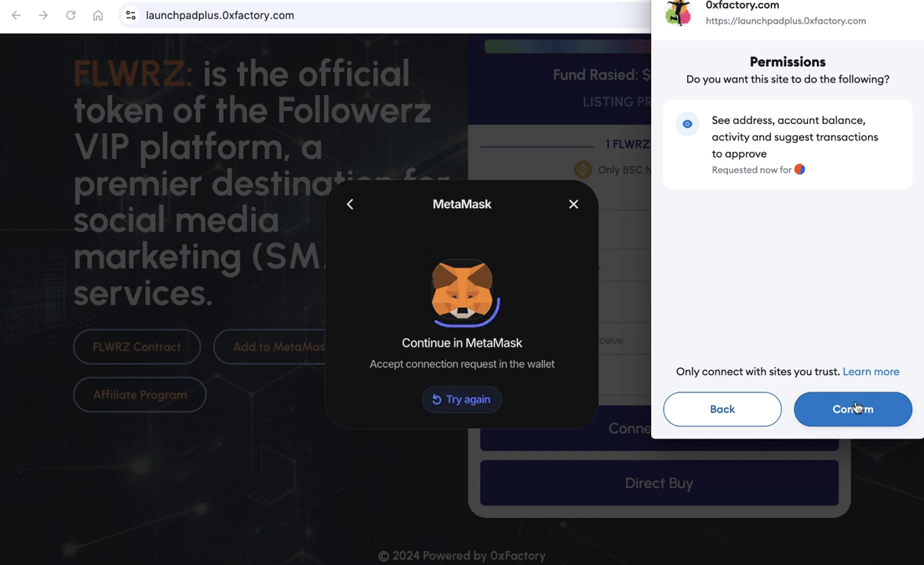
click(856, 408)
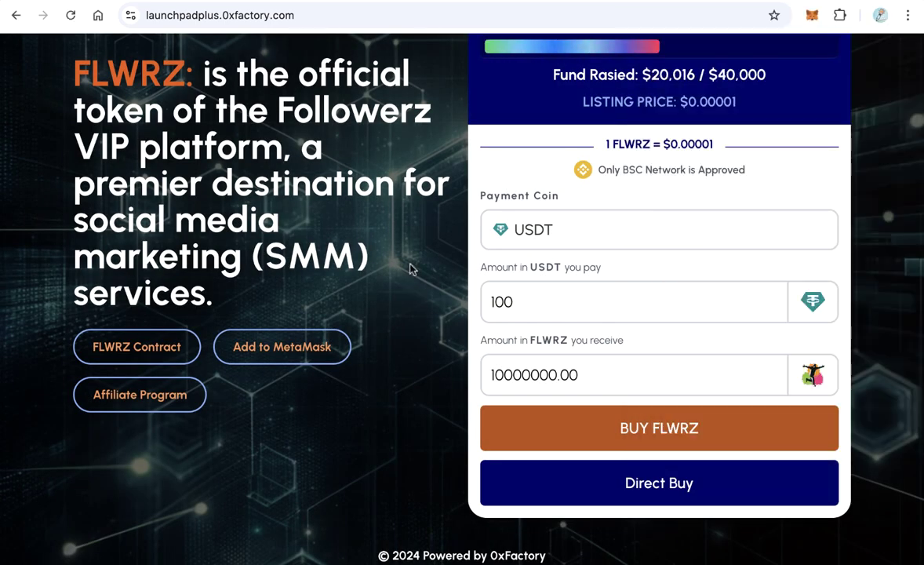
scroll(410, 269, up, 4)
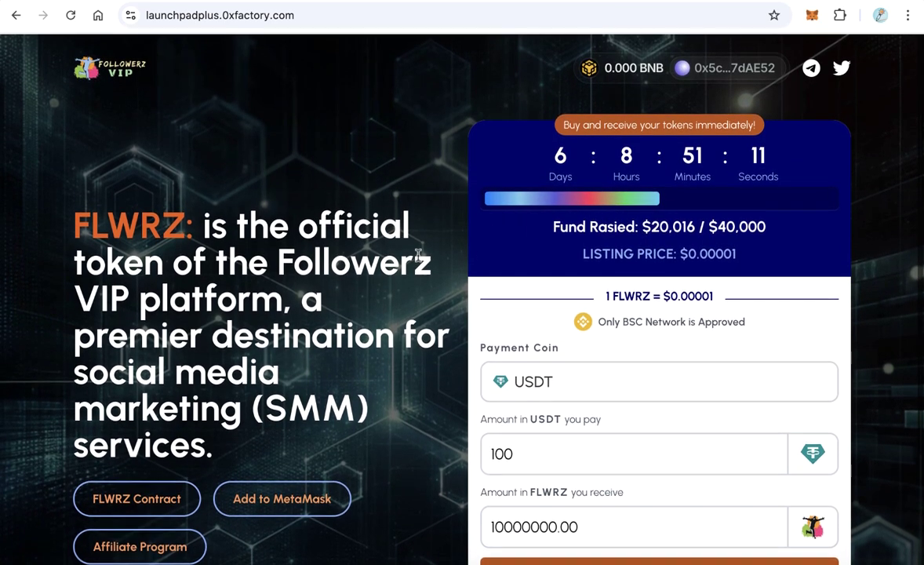
Keep USDT as the payment coin and pay 15 USDT, giving 1500000.00 FLWRZ.
scroll(420, 252, down, 3)
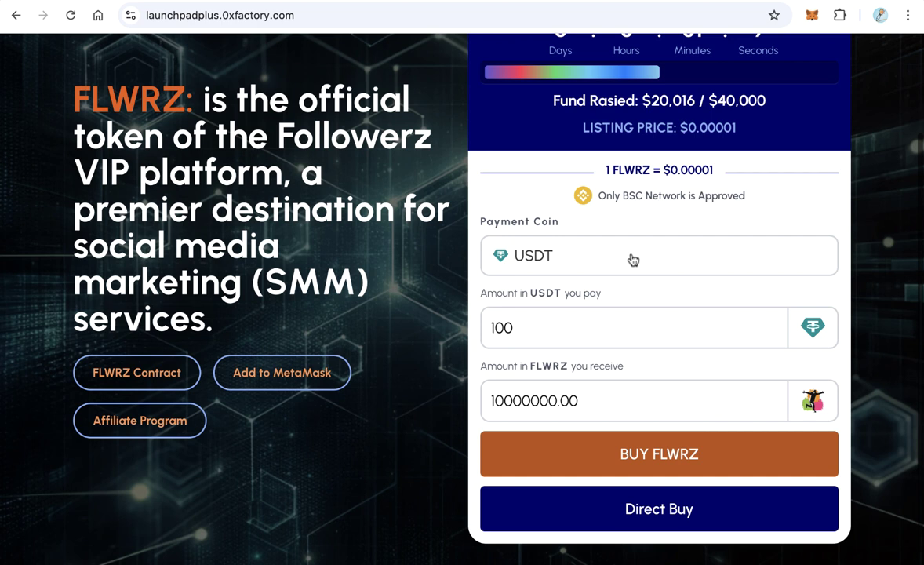
click(570, 257)
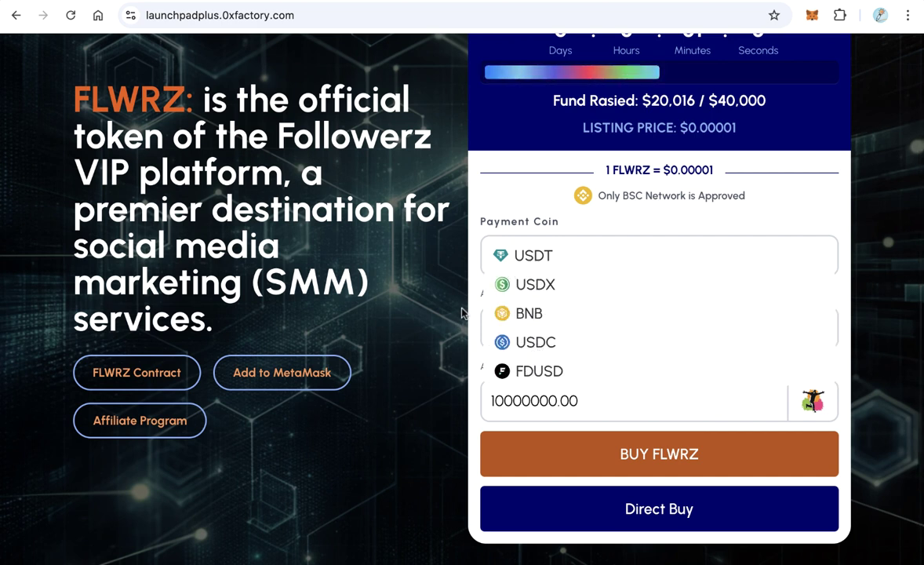
click(547, 257)
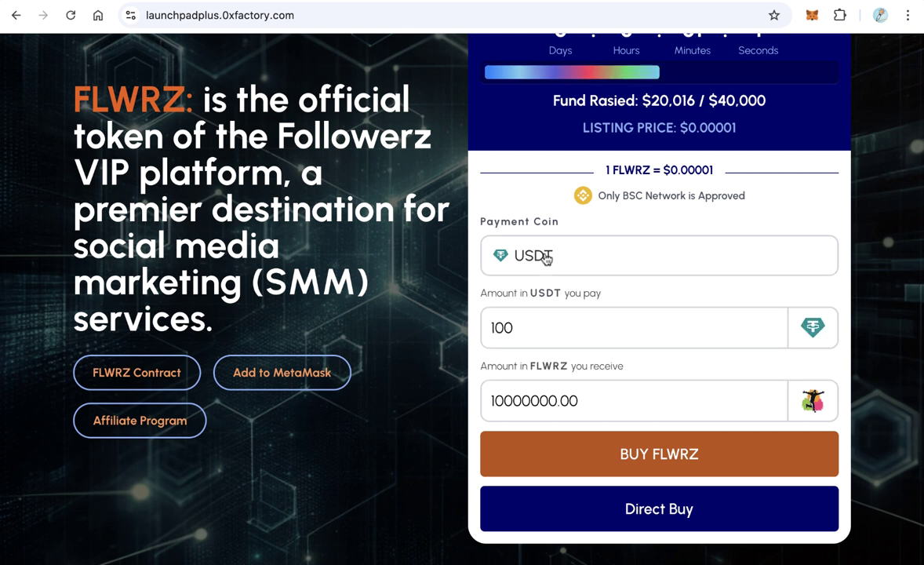
click(562, 328)
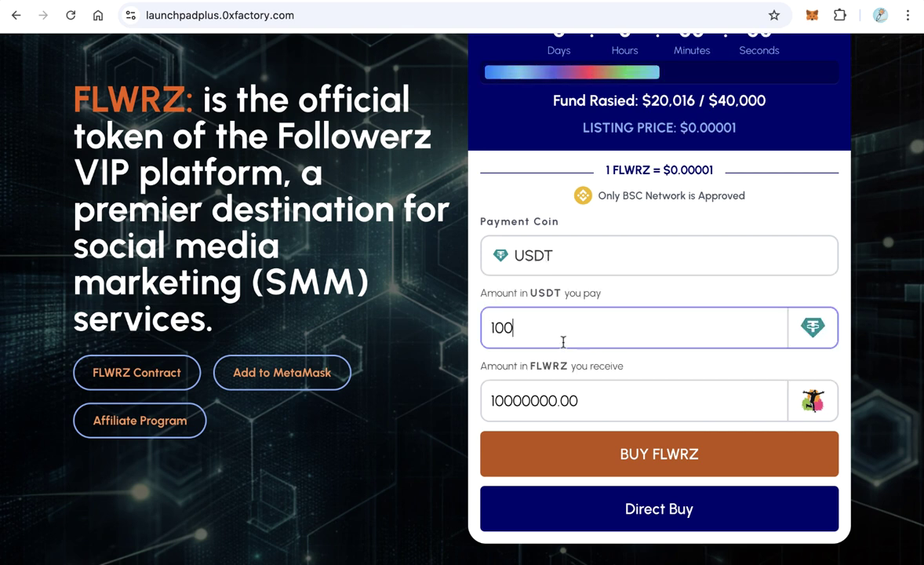
double_click(548, 335)
text(15)
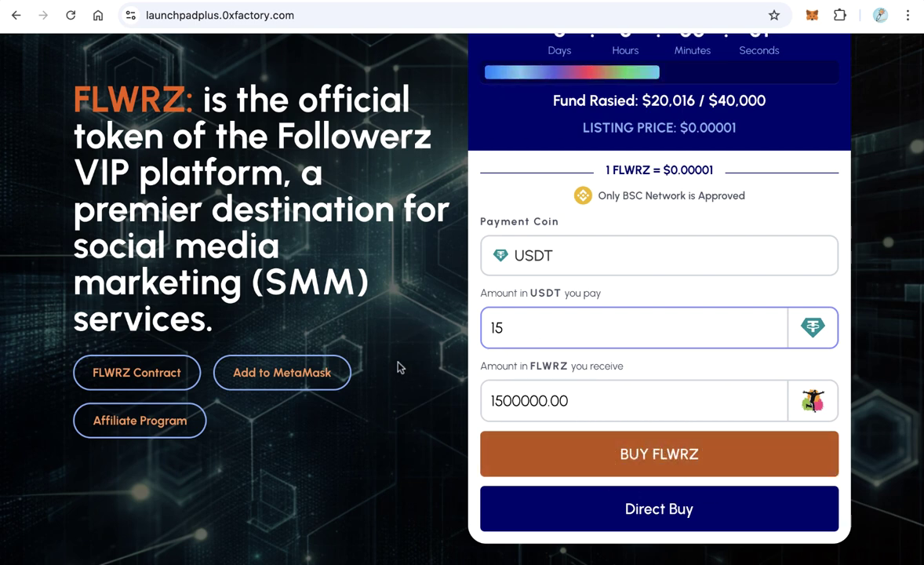
scroll(398, 367, up, 3)
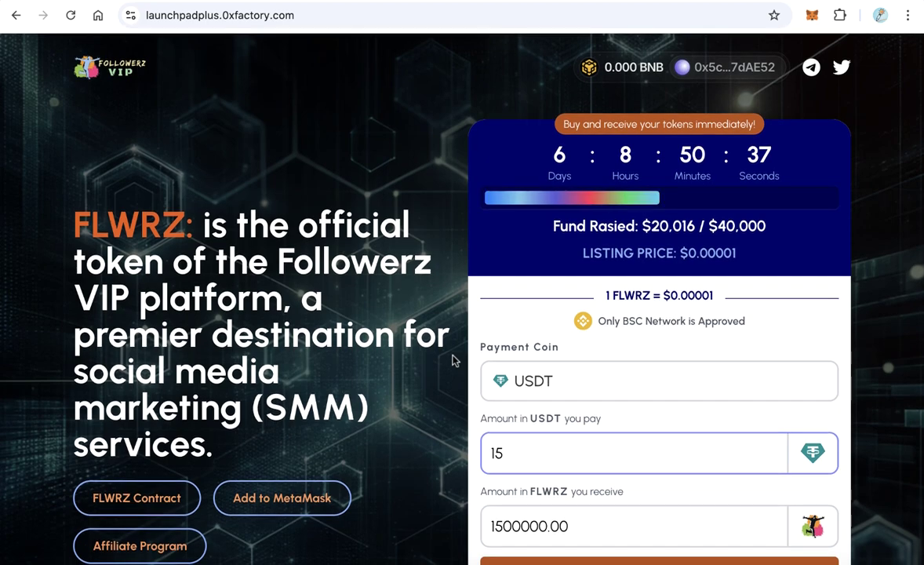
Review the ICO Launchpad Plus demo sale page, then open its contract form on 0xfactory.com.
click(304, 3)
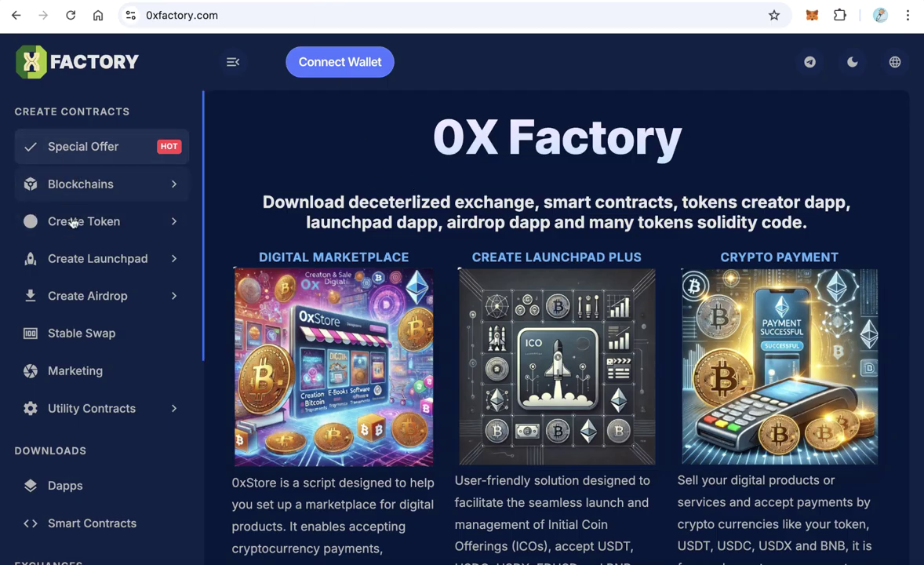
click(118, 265)
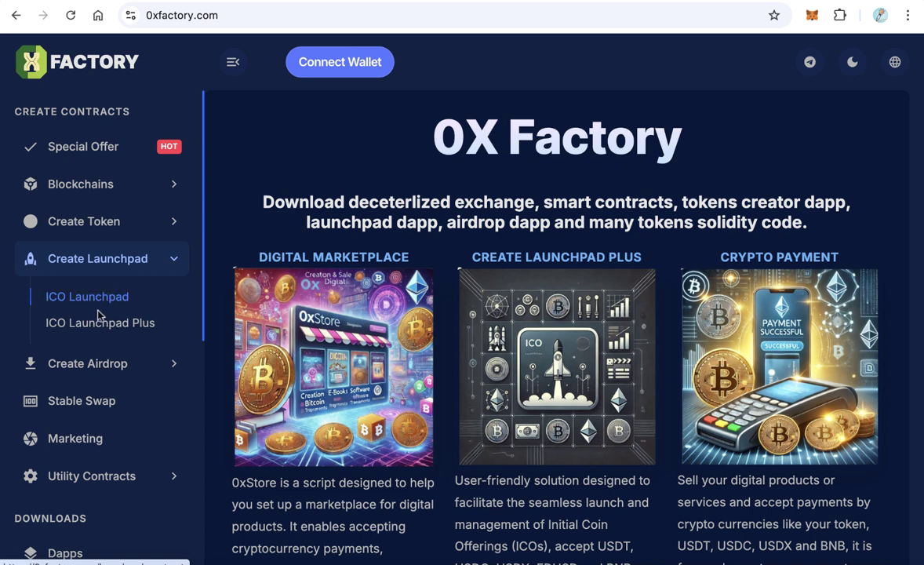
click(122, 328)
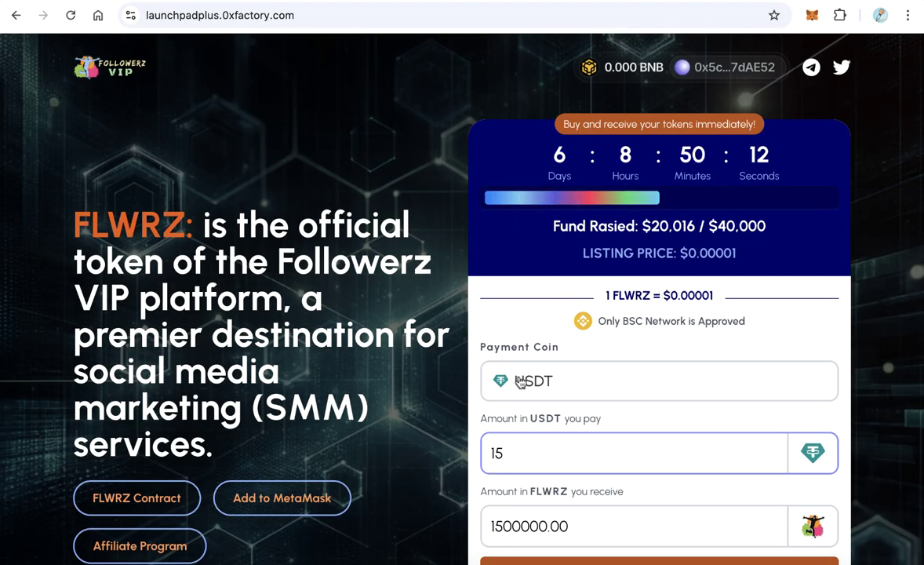
click(526, 385)
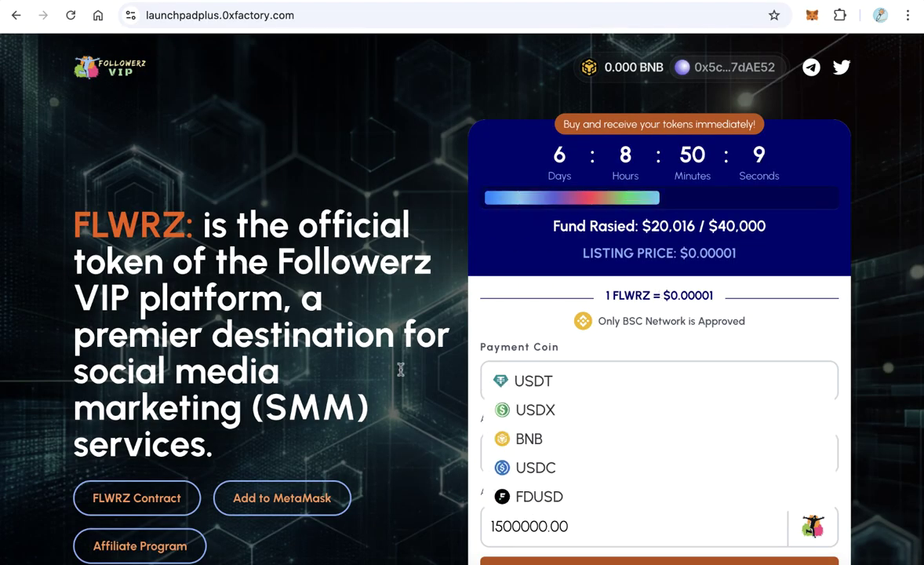
click(371, 4)
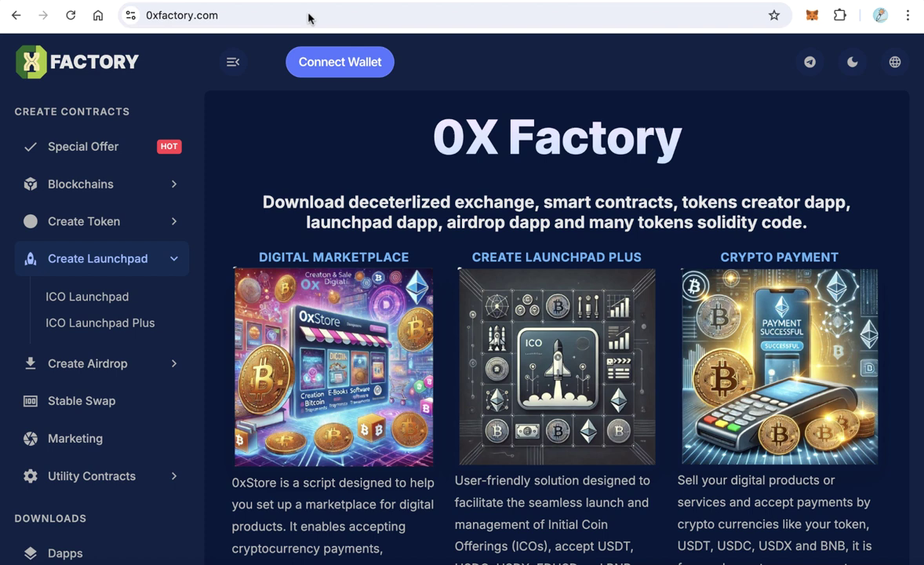
click(94, 322)
Review the Owner Wallet and Token Contract fields on the launchpad form.
scroll(504, 322, down, 3)
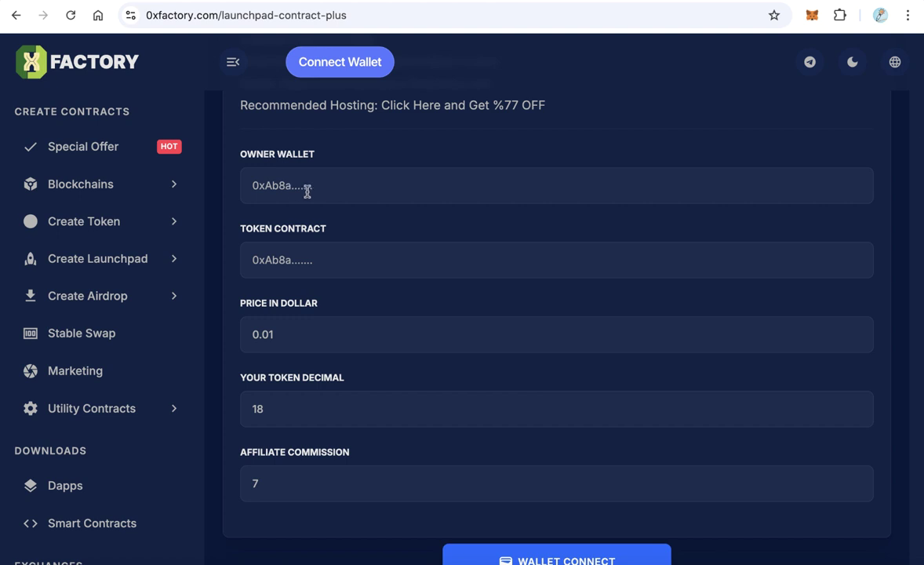
drag(248, 155, 350, 164)
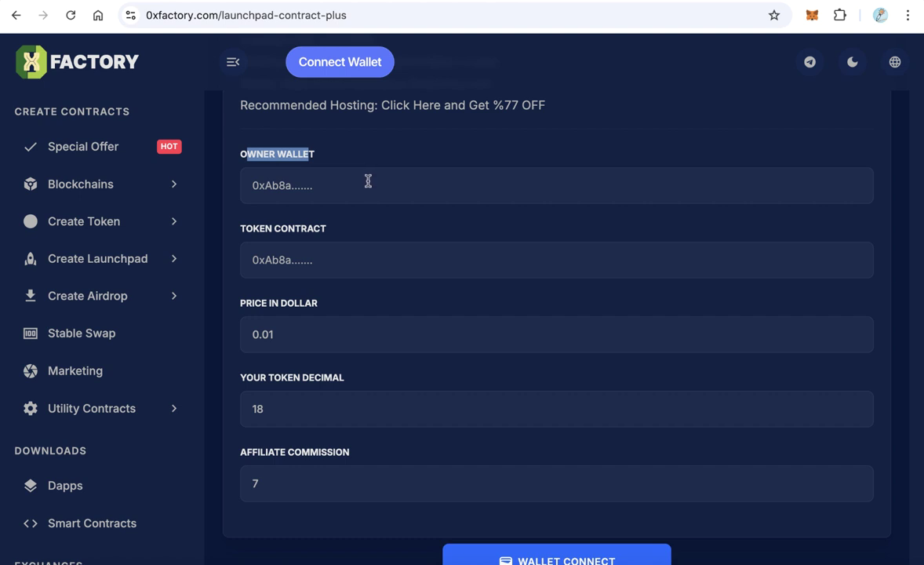
click(367, 185)
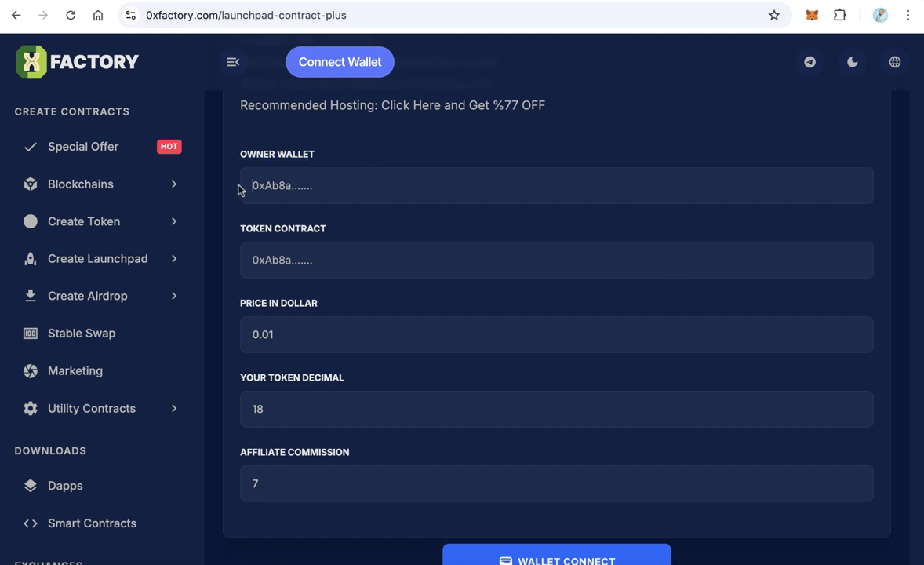
scroll(363, 239, down, 1)
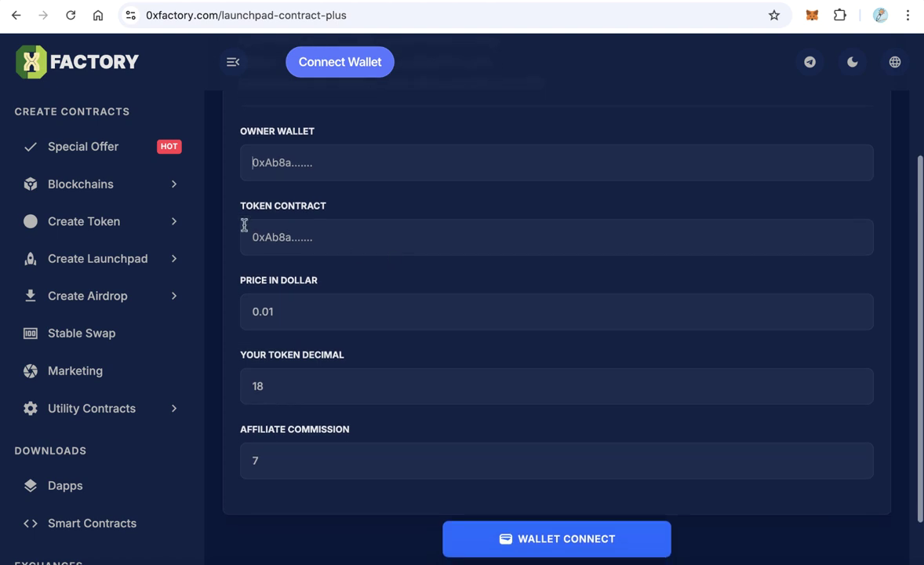
drag(245, 208, 335, 216)
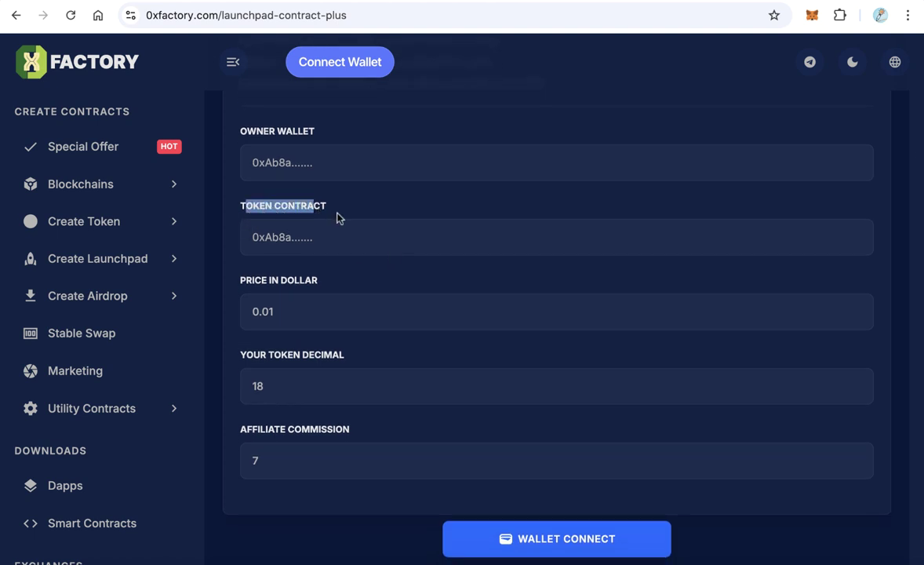
click(274, 216)
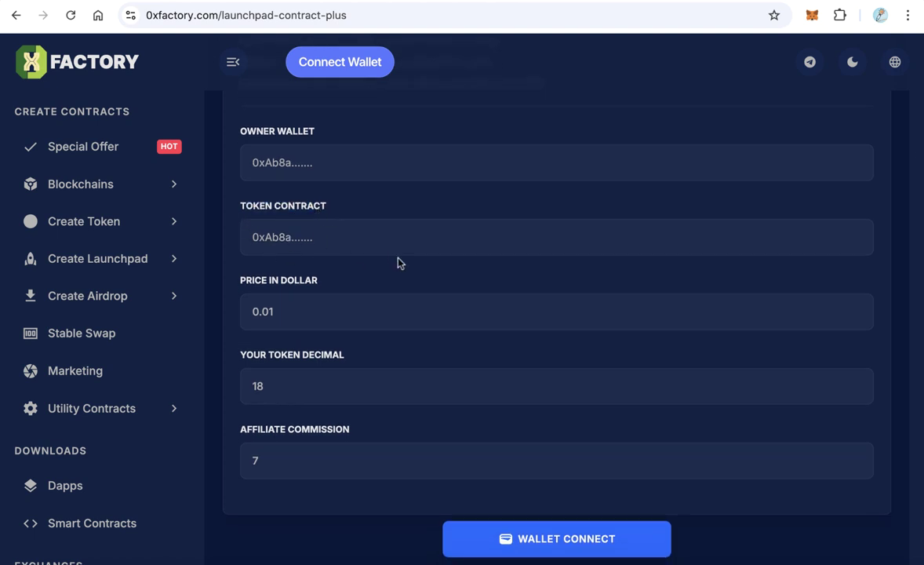
scroll(398, 263, down, 2)
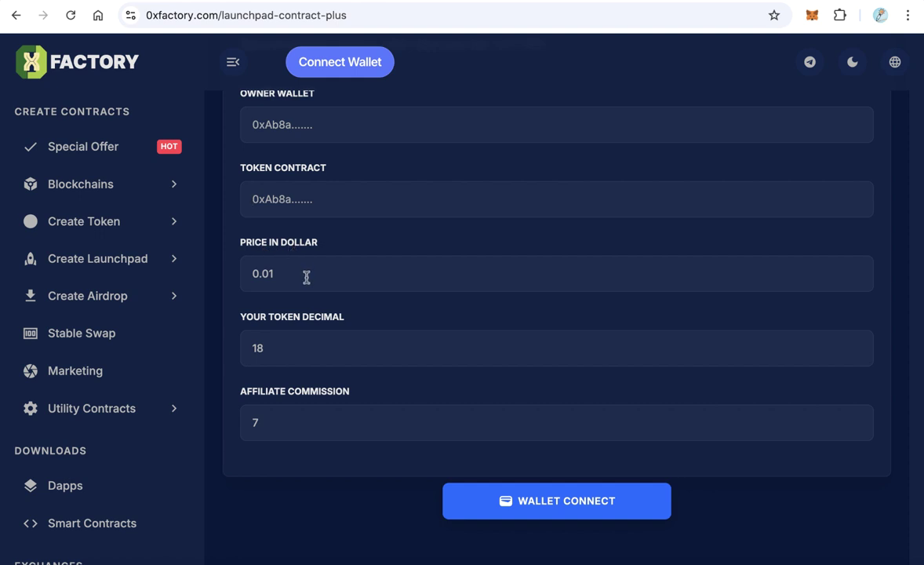
Change the dollar price to 0.10 and clear the affiliate commission down to 0.
click(353, 286)
scroll(418, 324, down, 2)
drag(275, 314, 232, 317)
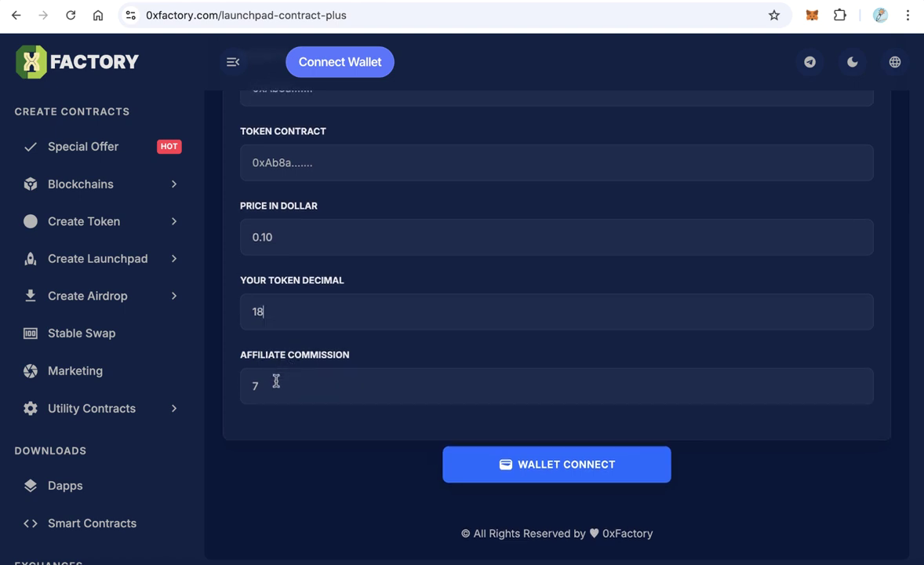
drag(276, 380, 233, 379)
click(331, 378)
text(77)
double_click(357, 385)
key(BackSpace)
Connect MetaMask and create the launchpad contract, reaching the Congratulations page.
click(561, 471)
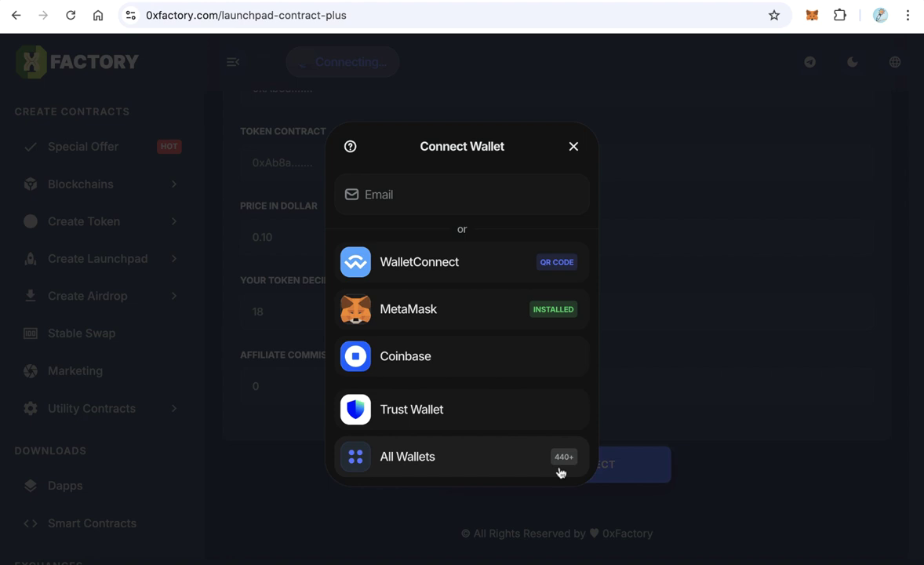
click(411, 309)
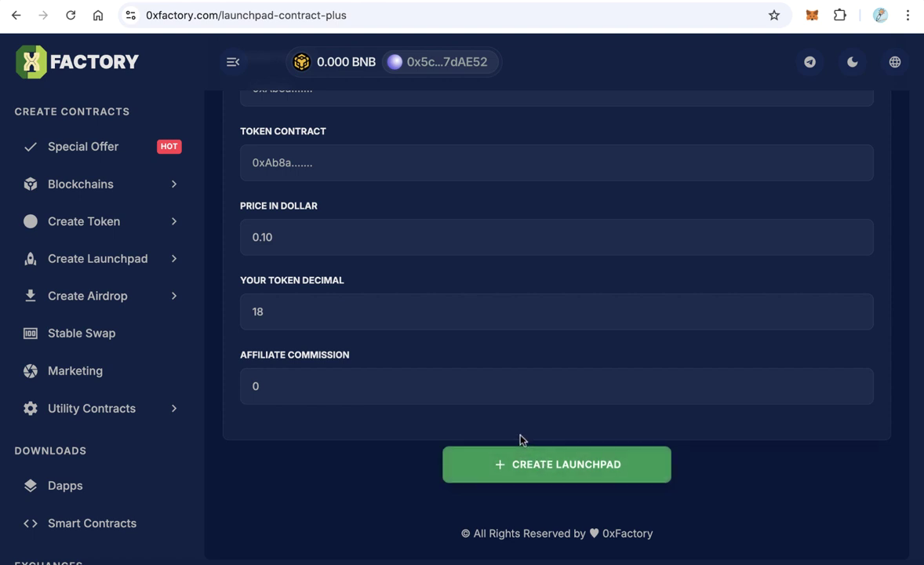
scroll(520, 440, up, 1)
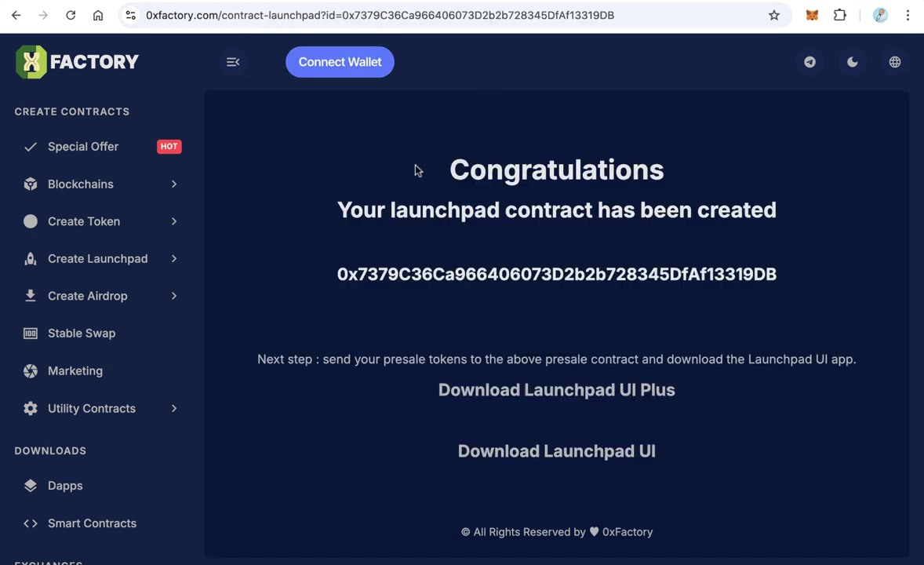
drag(417, 171, 676, 175)
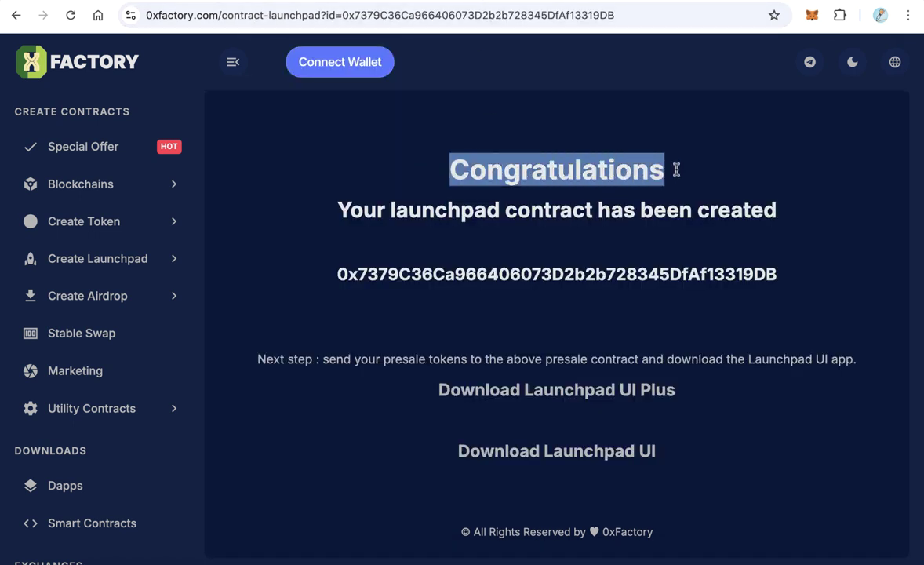
Download Launchpad-UI-Plus.zip from the Congratulations page and show it in Finder.
double_click(479, 274)
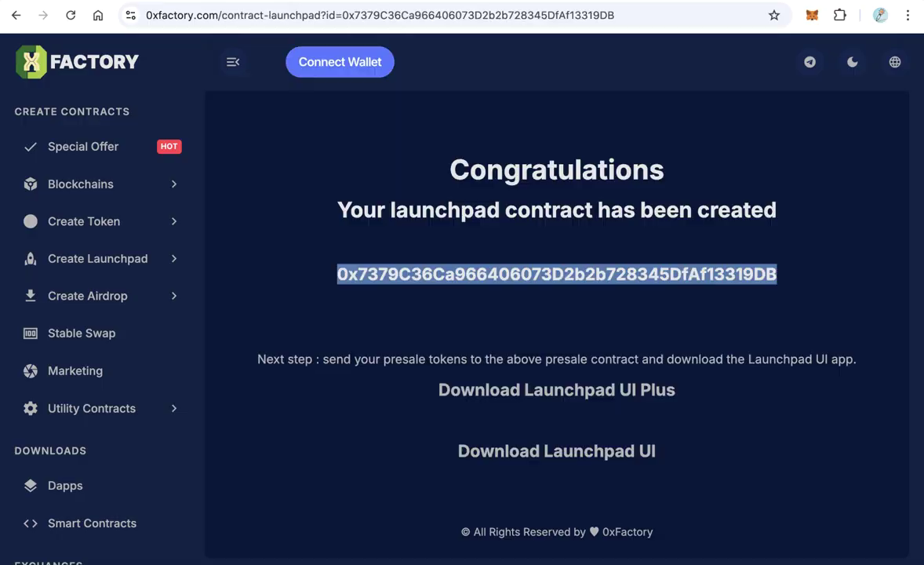
drag(424, 161, 575, 168)
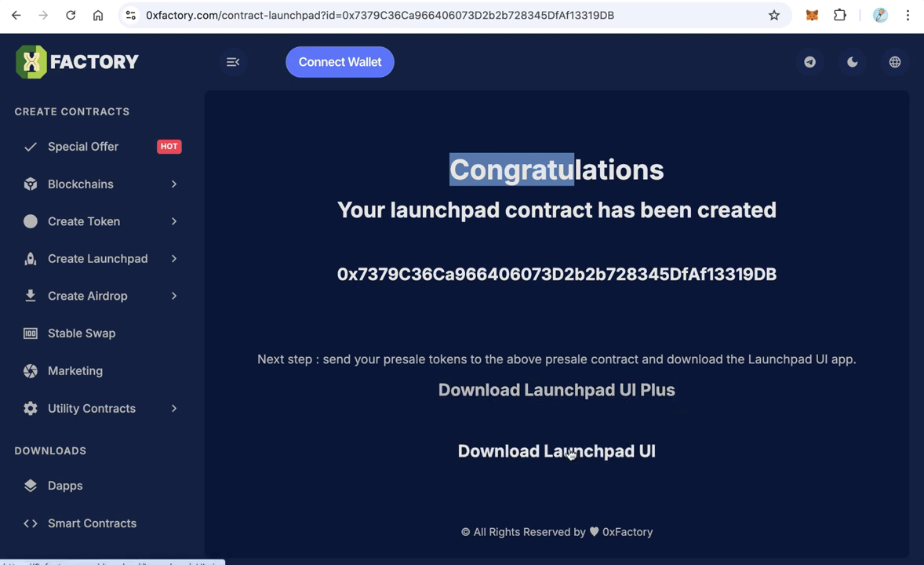
drag(679, 458, 404, 450)
click(404, 450)
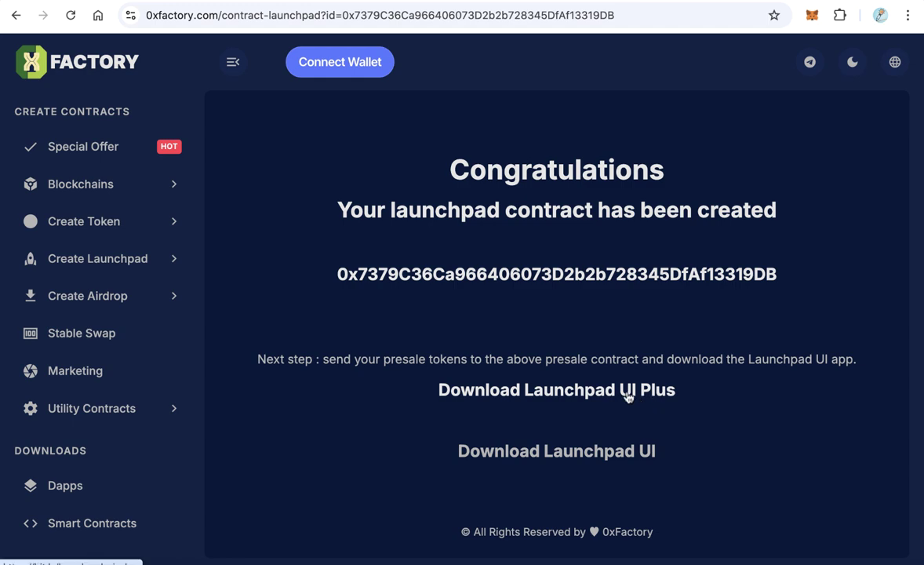
click(547, 393)
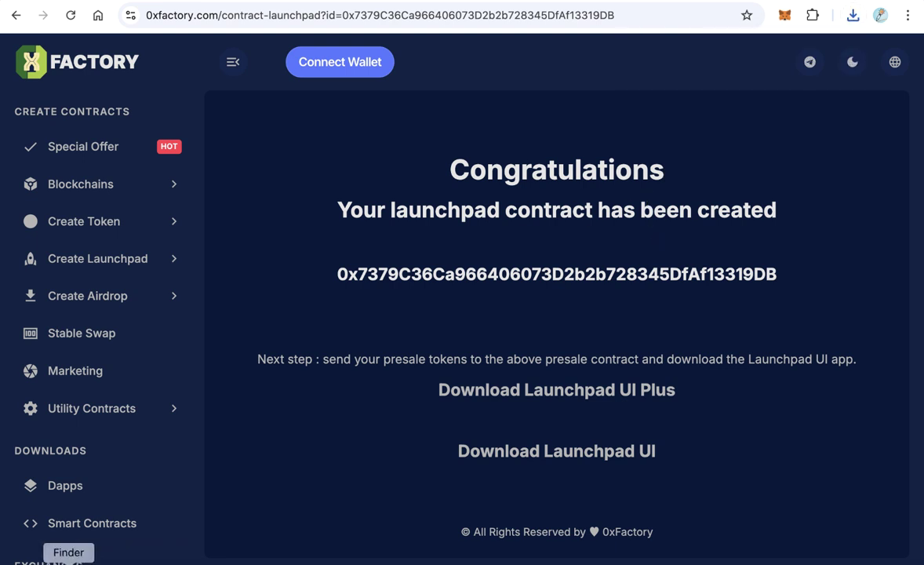
click(68, 562)
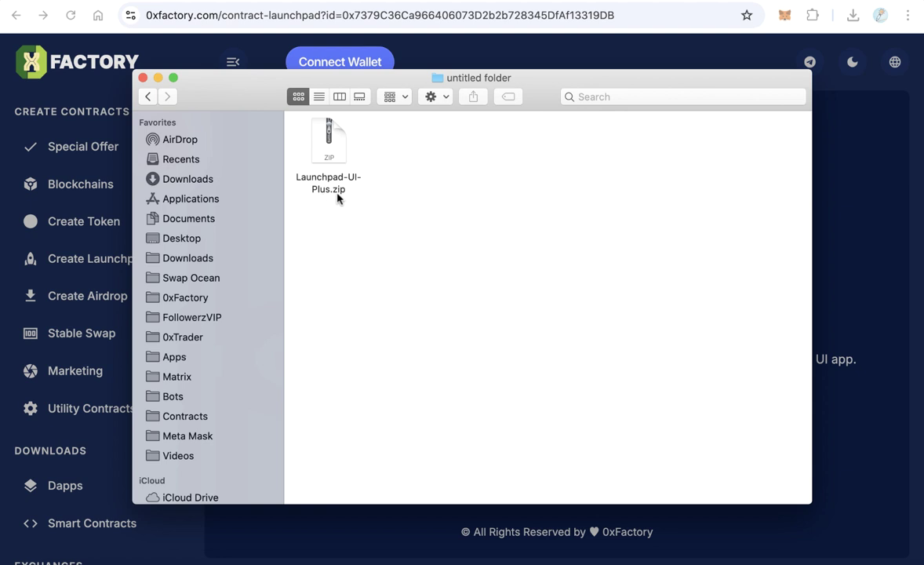
Unzip Launchpad-UI-Plus.zip, open the Launchpad-UI-Plus folder, and bring up data.json's Open With options.
double_click(328, 149)
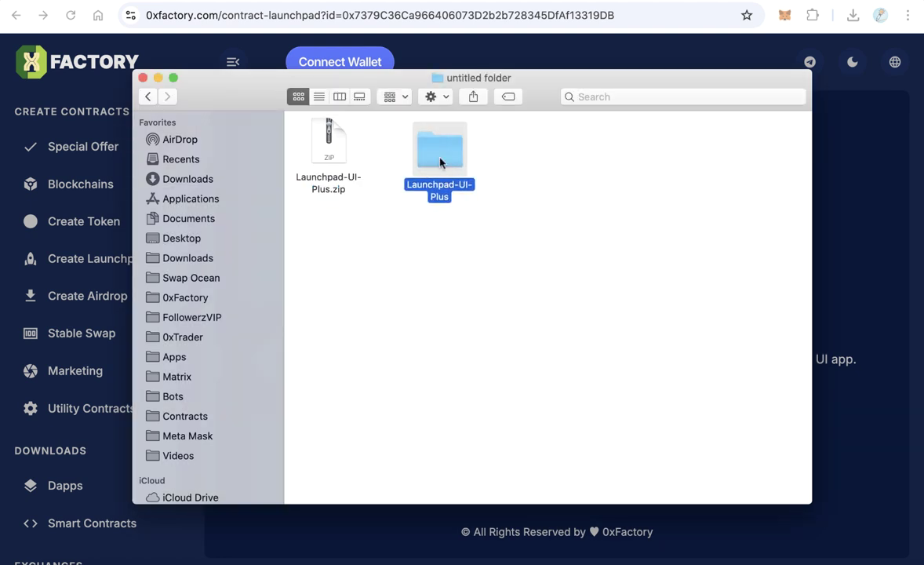
double_click(440, 160)
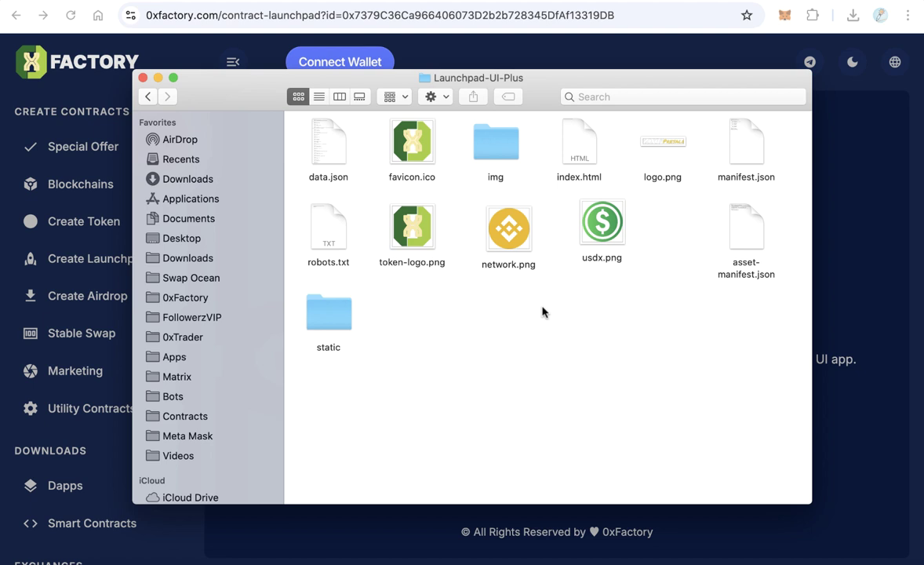
right_click(323, 144)
Open data.json in TextEdit and locate its Presale Contract entry.
mouse_move(486, 168)
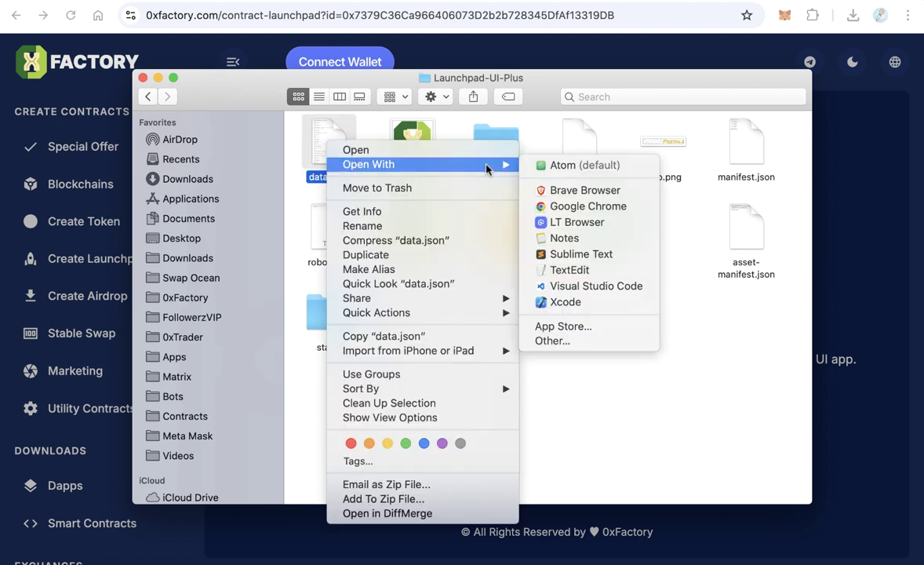
click(591, 269)
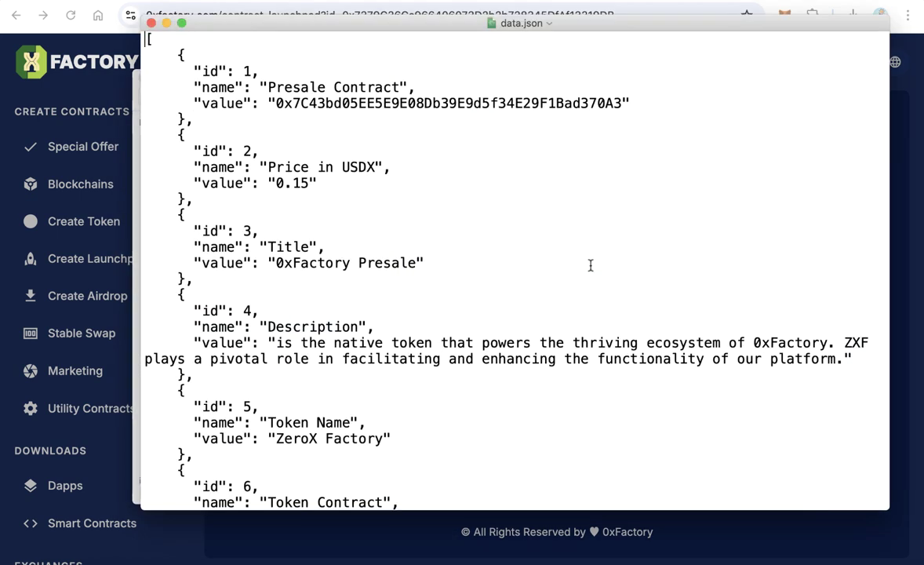
drag(217, 23, 222, 85)
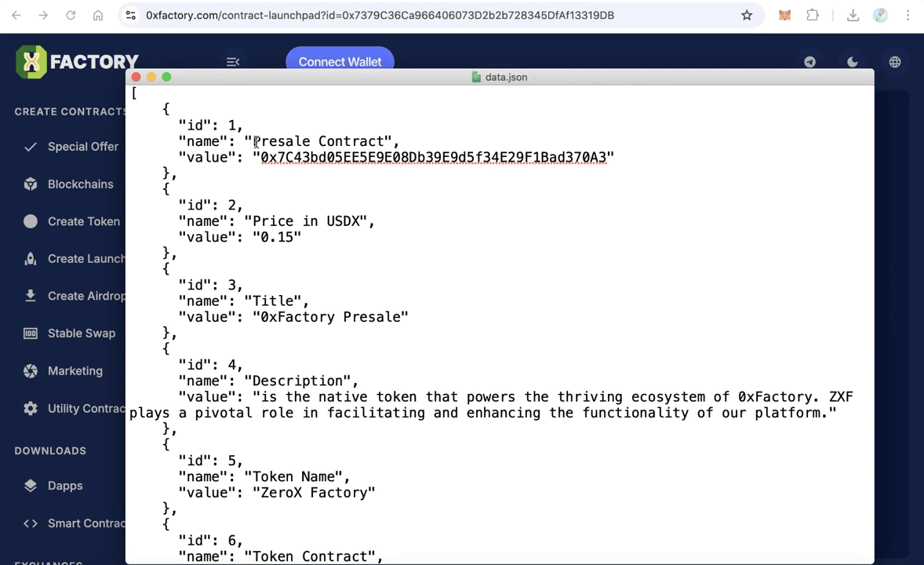
mouse_move(263, 140)
mouse_down()
mouse_move(362, 141)
mouse_move(262, 141)
mouse_up()
click(399, 143)
Select the old Presale Contract value and copy the new contract address from the Congratulations page.
double_click(516, 157)
click(882, 227)
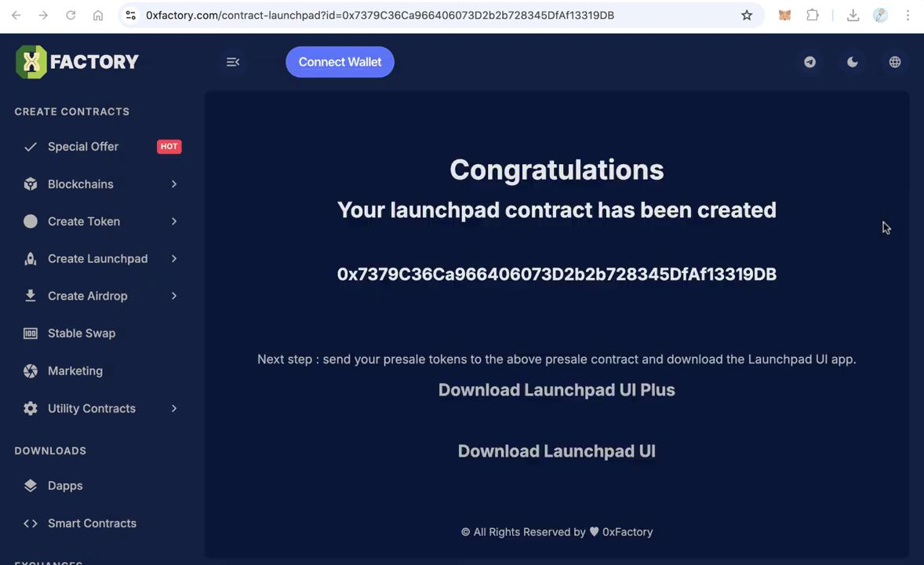
double_click(622, 273)
key(super+c)
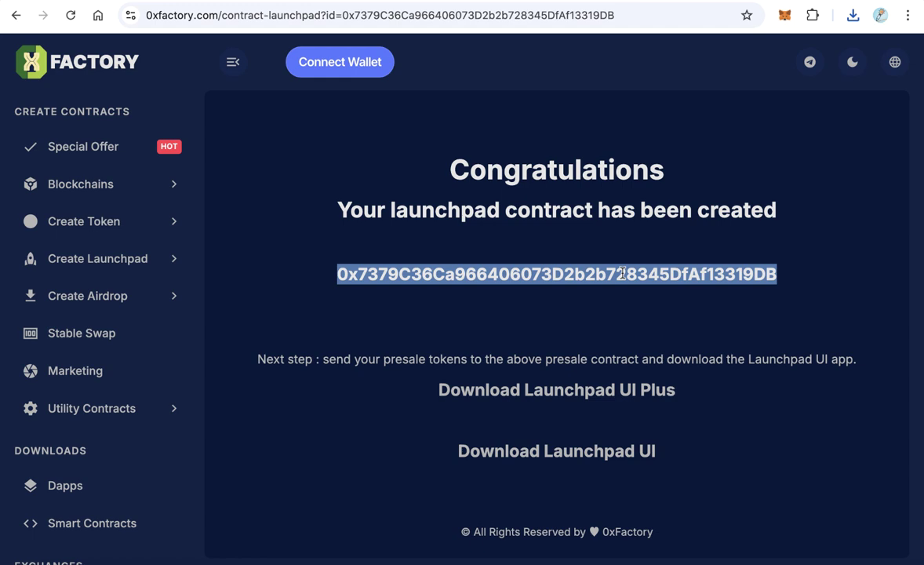
click(611, 561)
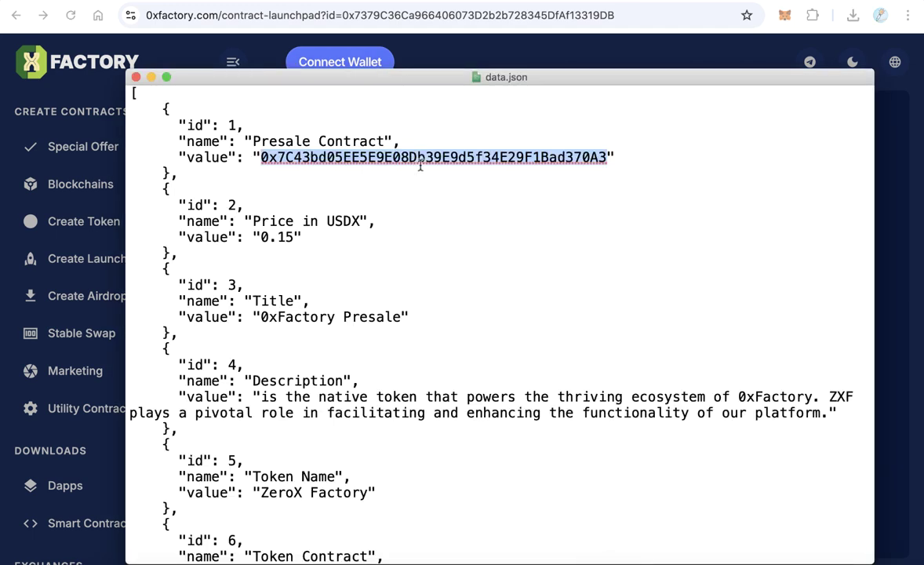
Paste the new address as Presale Contract and change the USDX price from 0.15 to 0.10.
key(BackSpace)
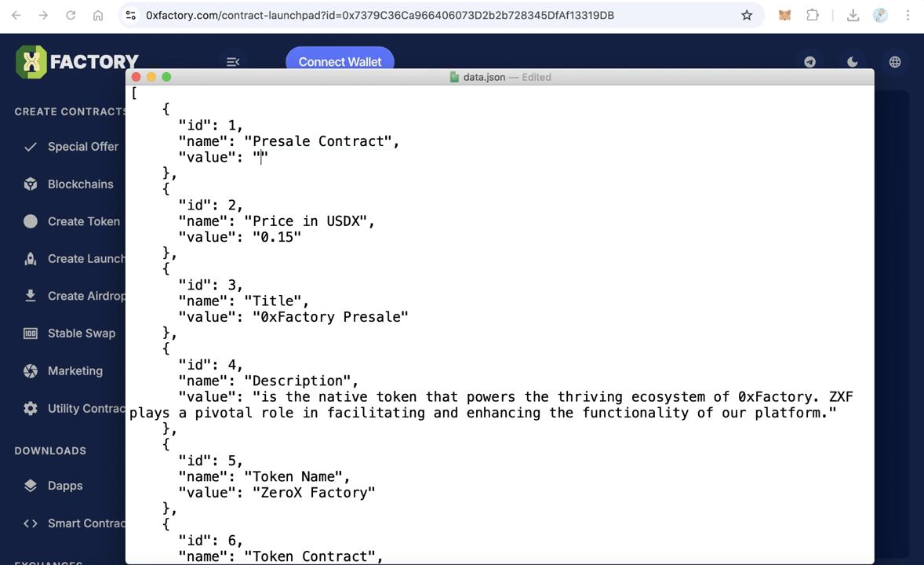
key(super+v)
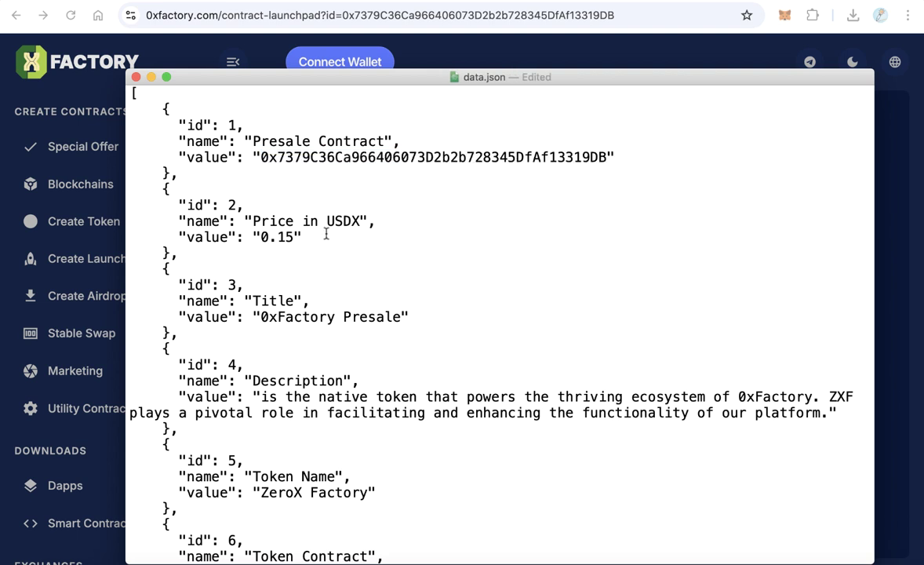
click(303, 237)
drag(278, 237, 293, 237)
text(10)
scroll(426, 248, down, 3)
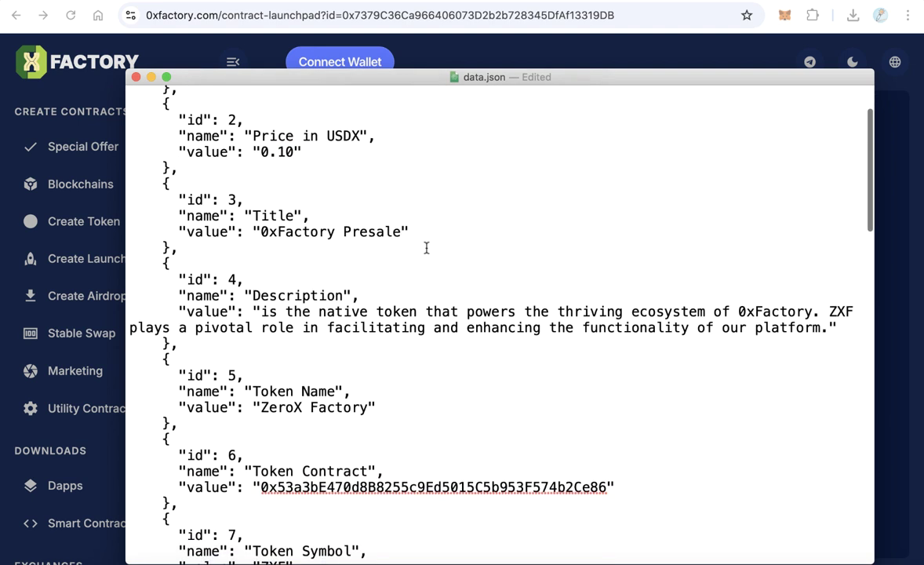
drag(261, 231, 377, 231)
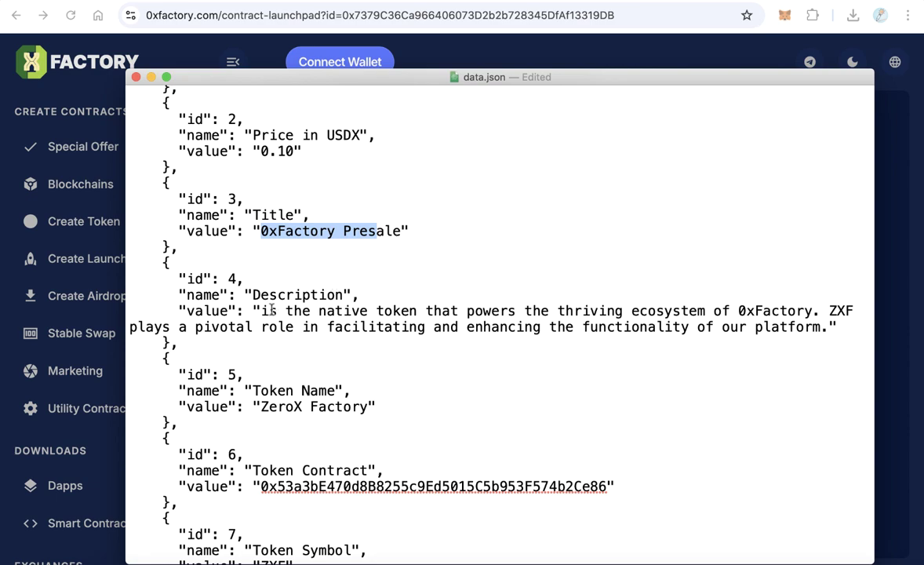
drag(269, 311, 395, 326)
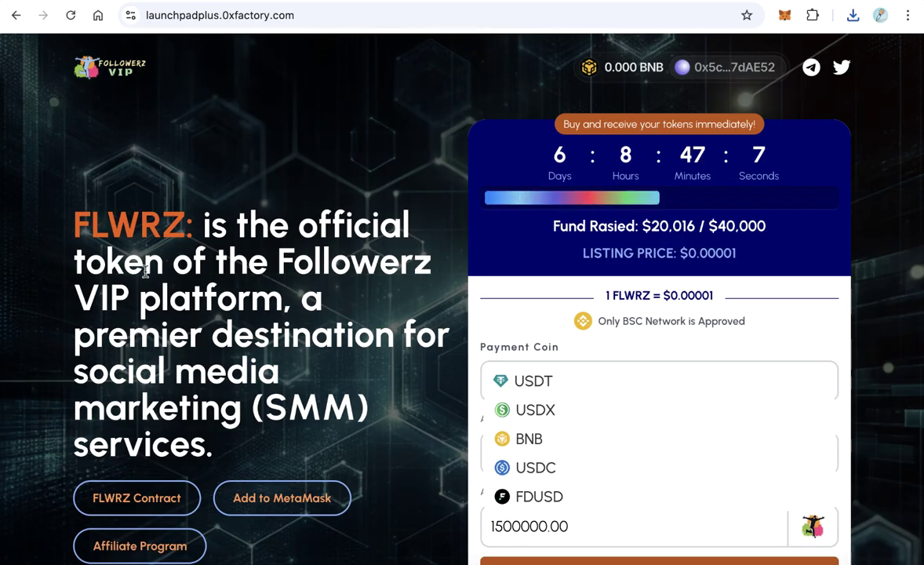
drag(203, 225, 321, 408)
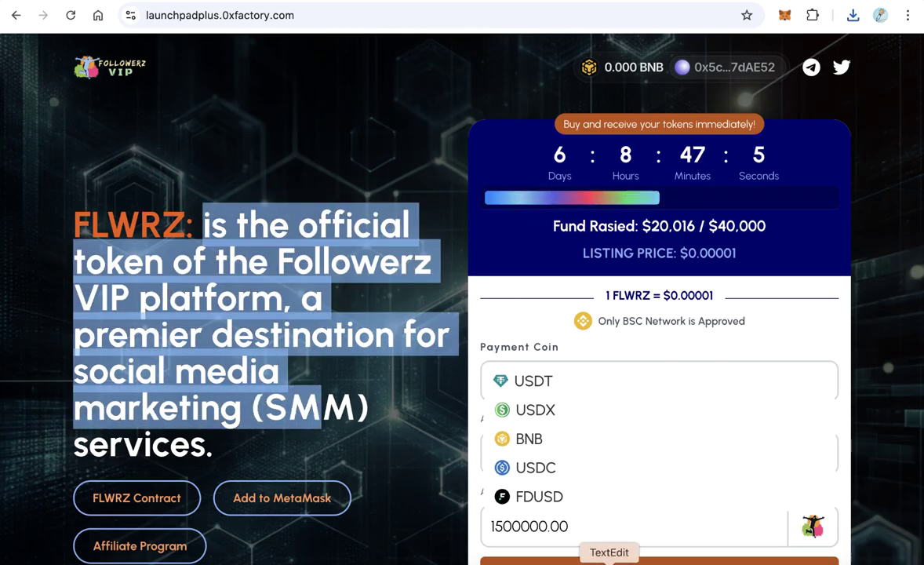
click(609, 560)
click(429, 295)
scroll(413, 325, down, 5)
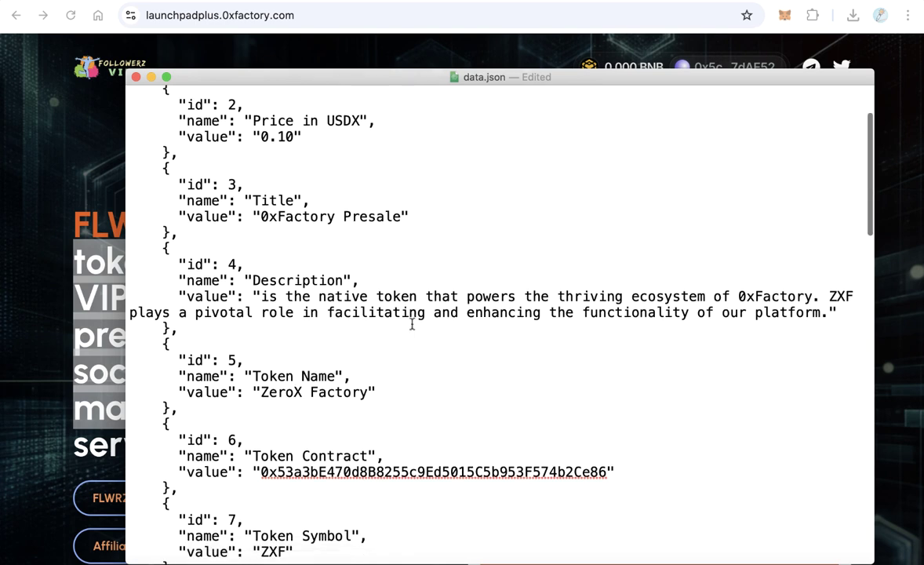
scroll(502, 309, down, 2)
scroll(501, 308, down, 1)
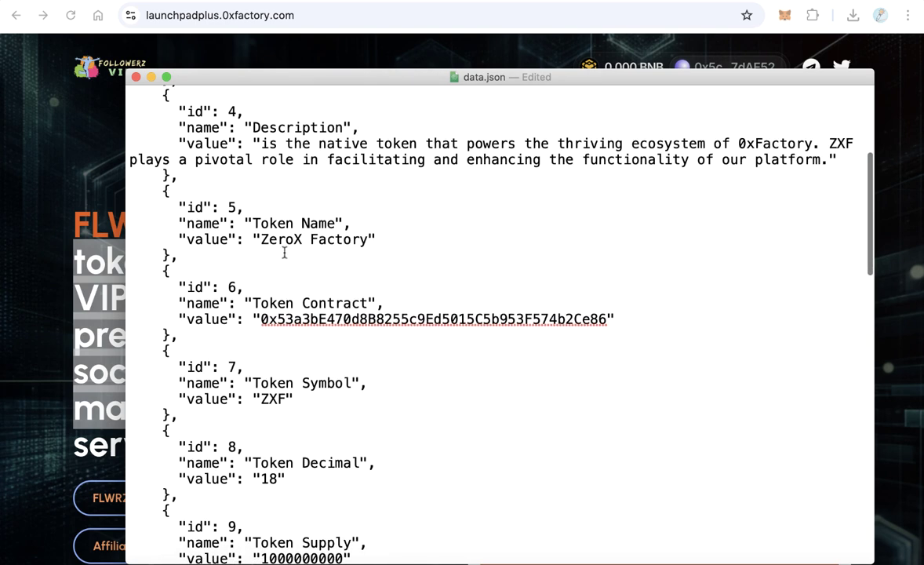
drag(261, 239, 368, 239)
click(377, 269)
double_click(373, 318)
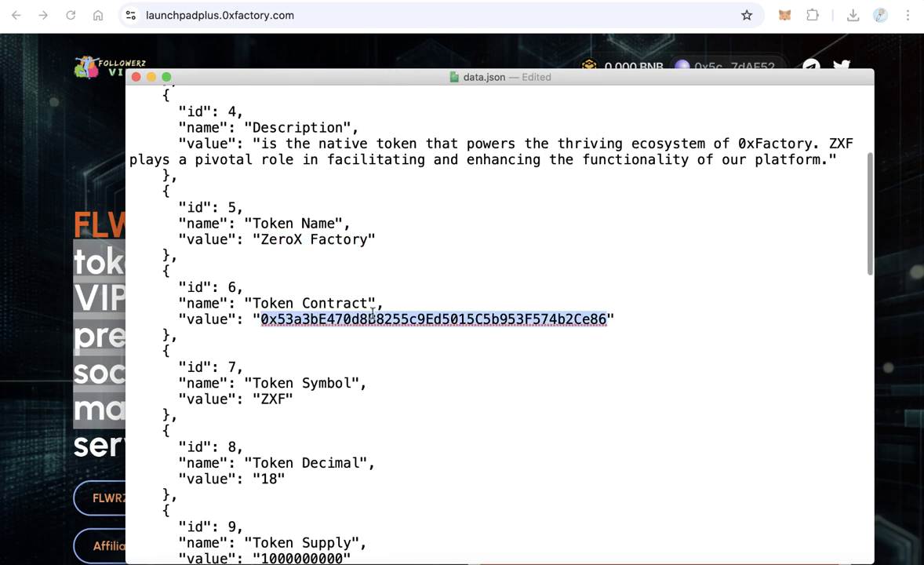
scroll(424, 309, down, 3)
double_click(270, 293)
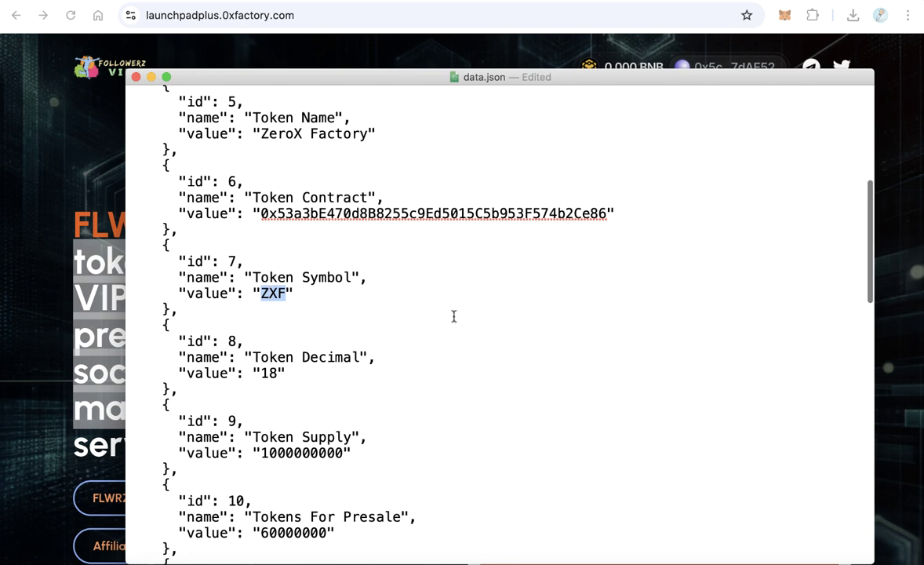
scroll(454, 316, down, 4)
double_click(269, 237)
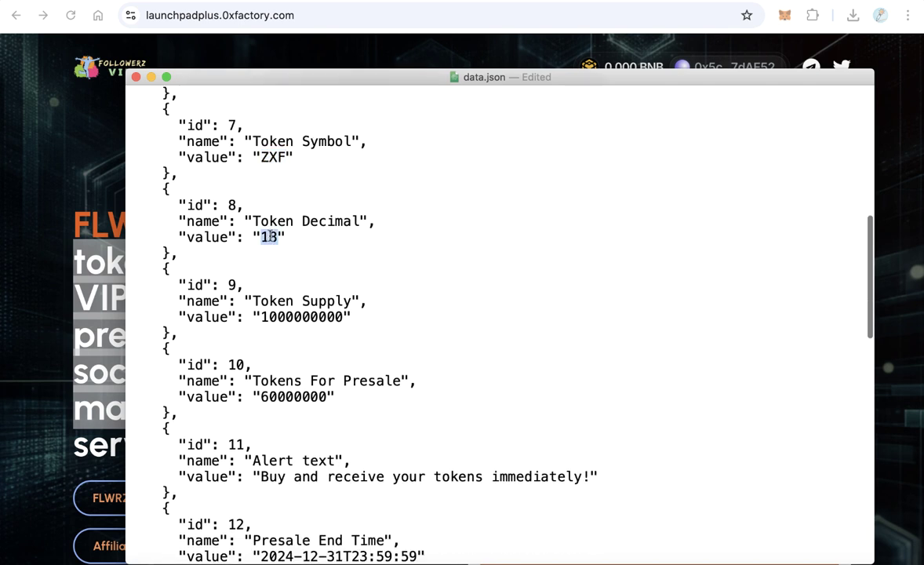
double_click(295, 317)
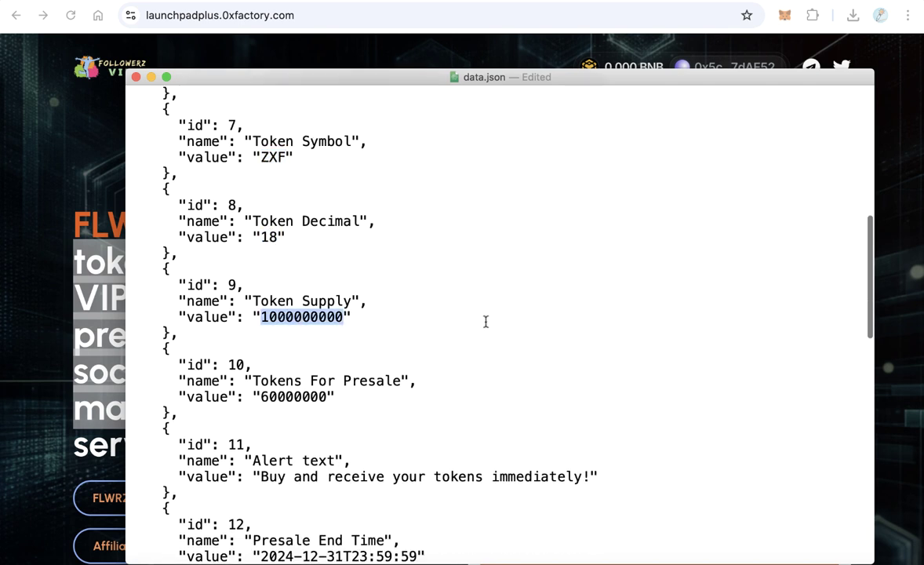
scroll(486, 321, down, 3)
double_click(294, 290)
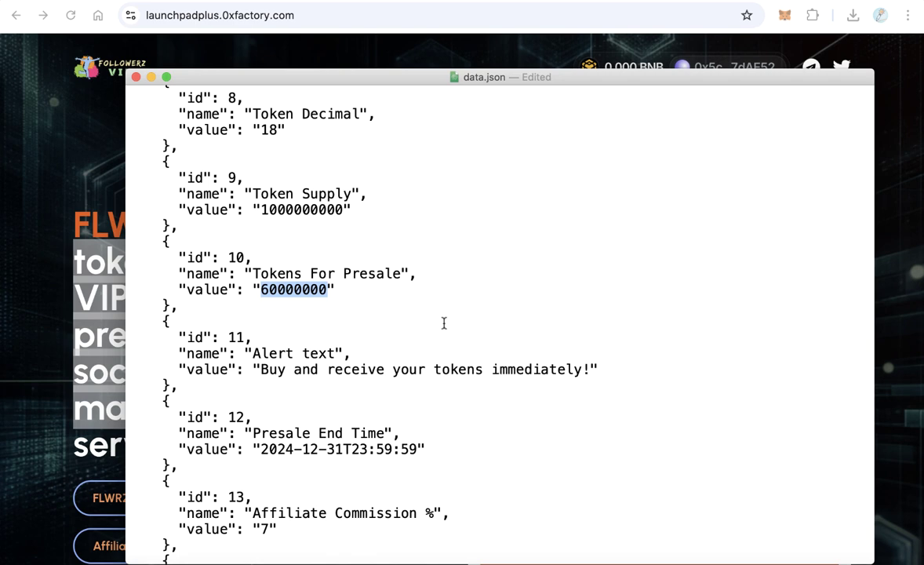
scroll(487, 320, down, 5)
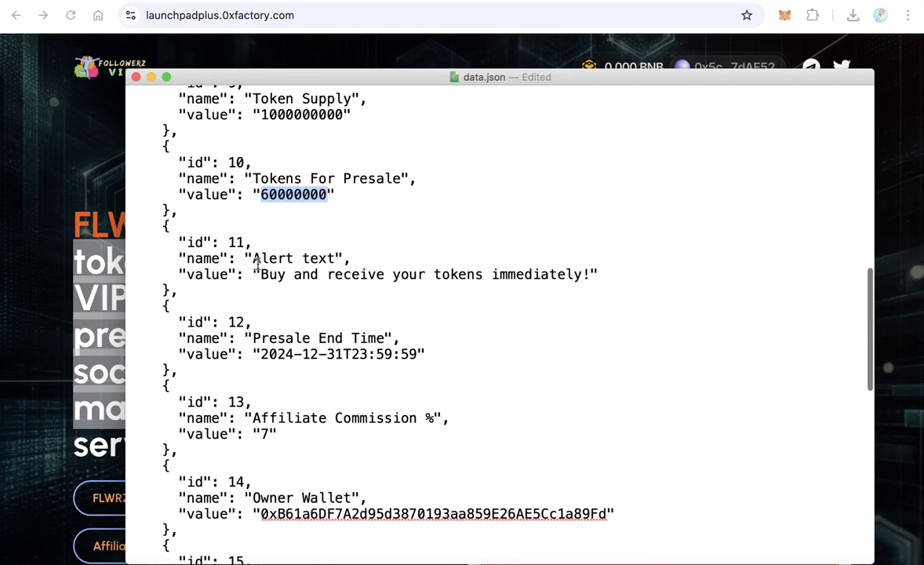
click(110, 171)
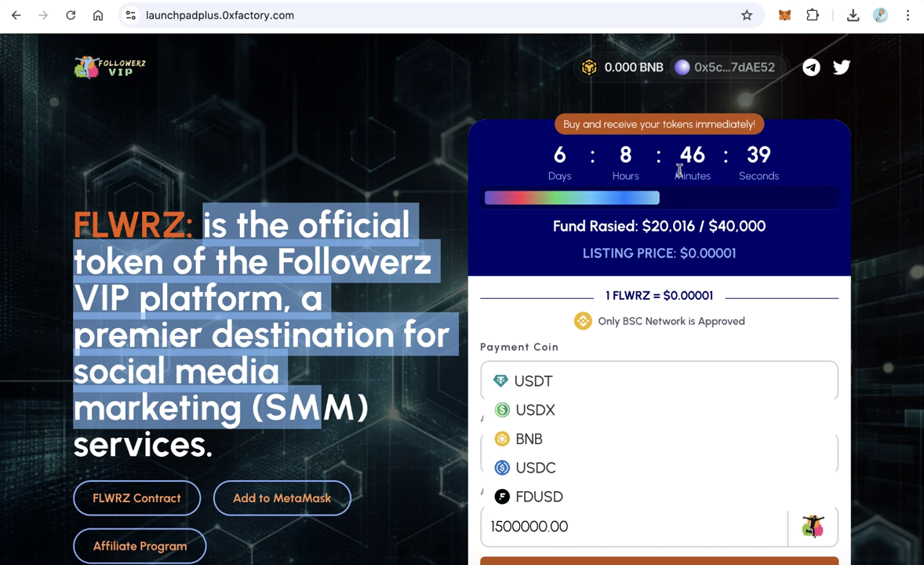
triple_click(579, 124)
click(609, 560)
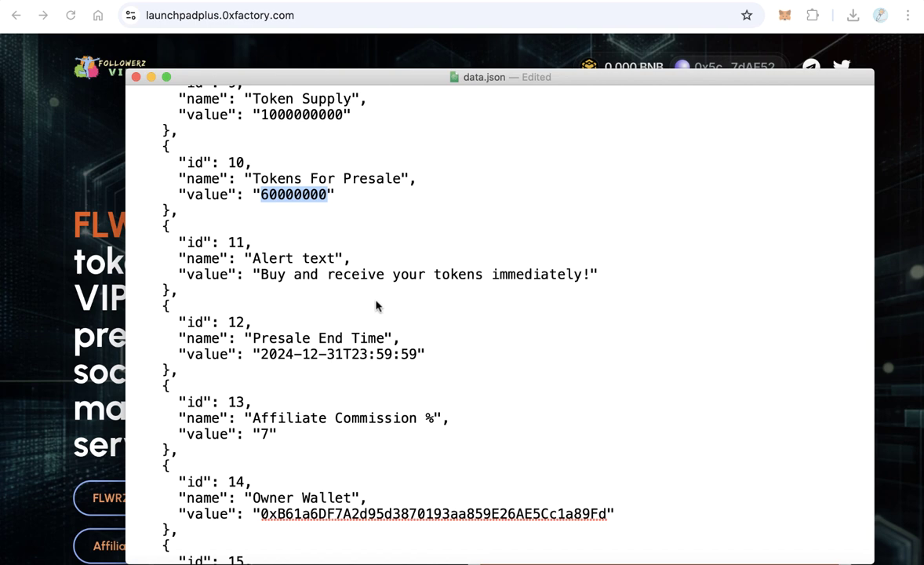
scroll(423, 308, down, 3)
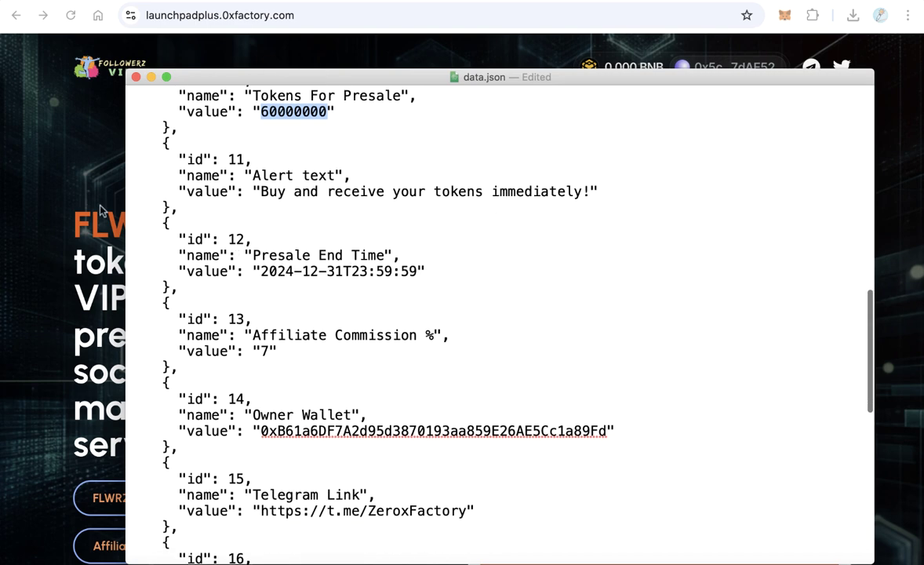
Compare the presale page countdown with data.json's Presale End Time of 2024-12-31.
click(69, 195)
drag(773, 155, 528, 157)
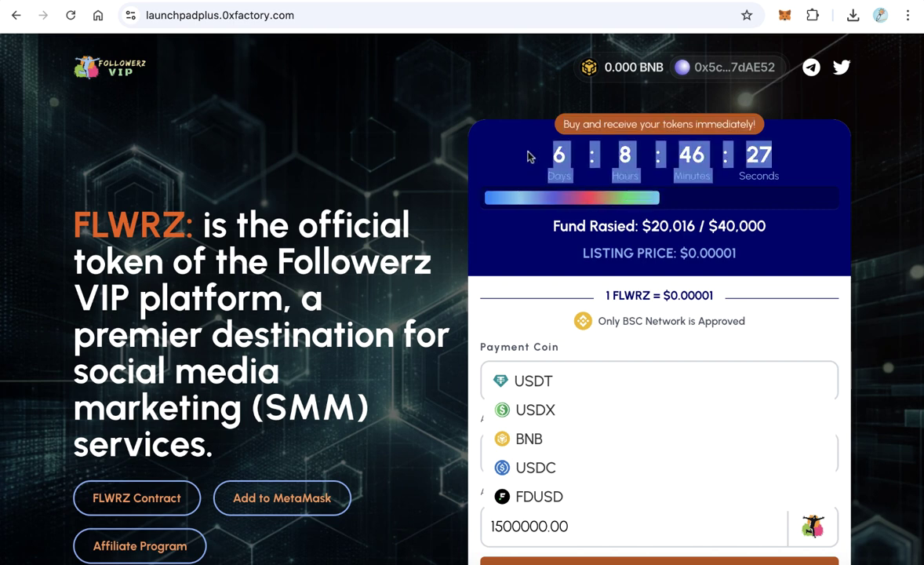
click(607, 559)
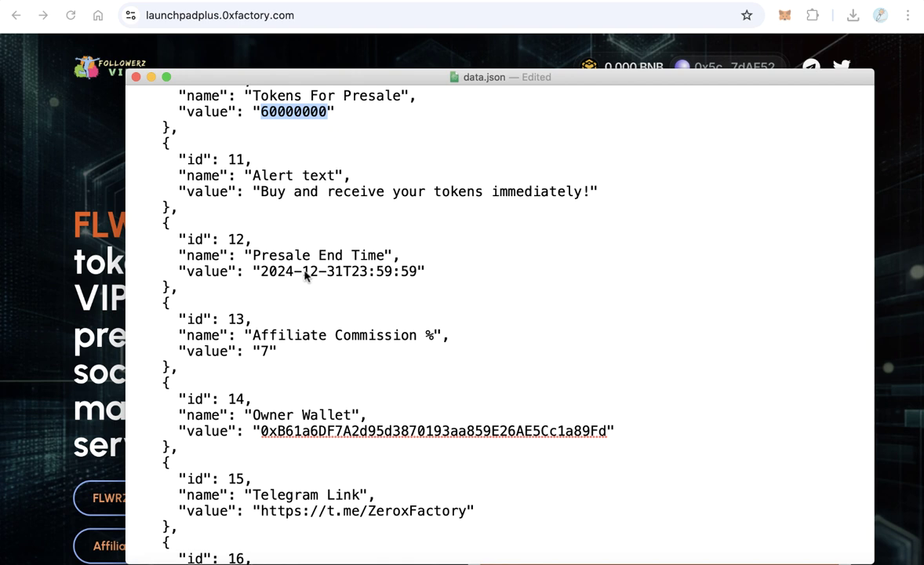
mouse_move(344, 271)
mouse_down()
mouse_move(326, 271)
mouse_move(351, 273)
mouse_up()
click(342, 273)
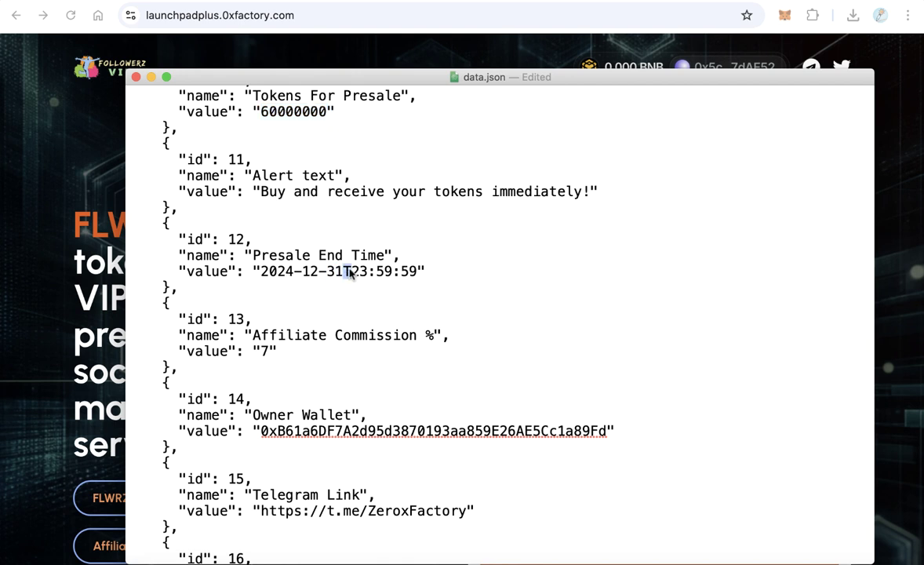
click(358, 272)
drag(327, 272, 395, 275)
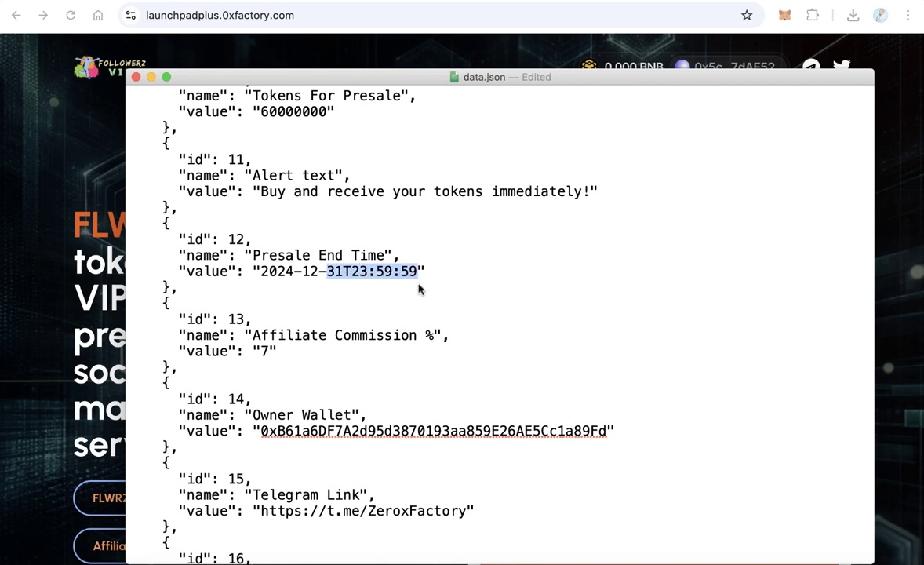
click(353, 289)
click(262, 272)
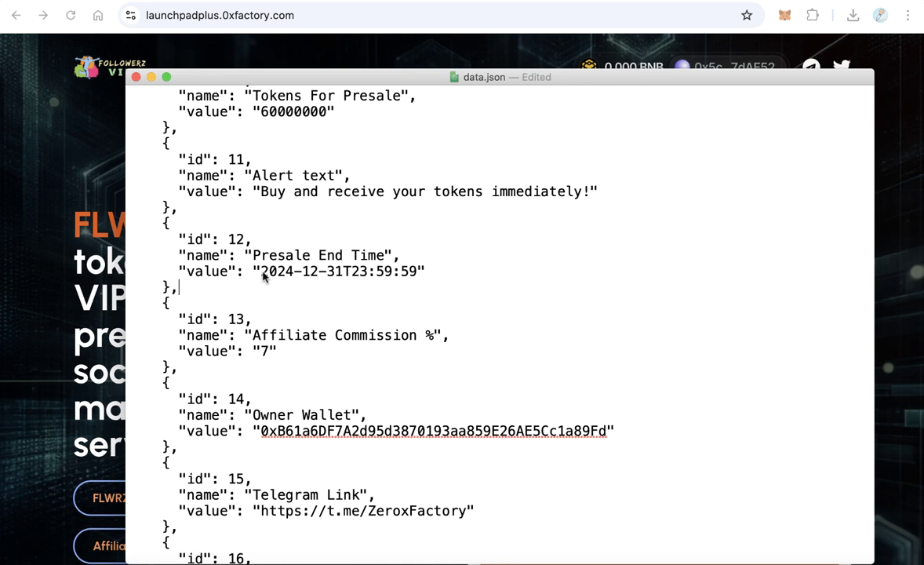
click(277, 272)
double_click(311, 271)
double_click(333, 272)
scroll(333, 291, down, 1)
drag(342, 260, 265, 267)
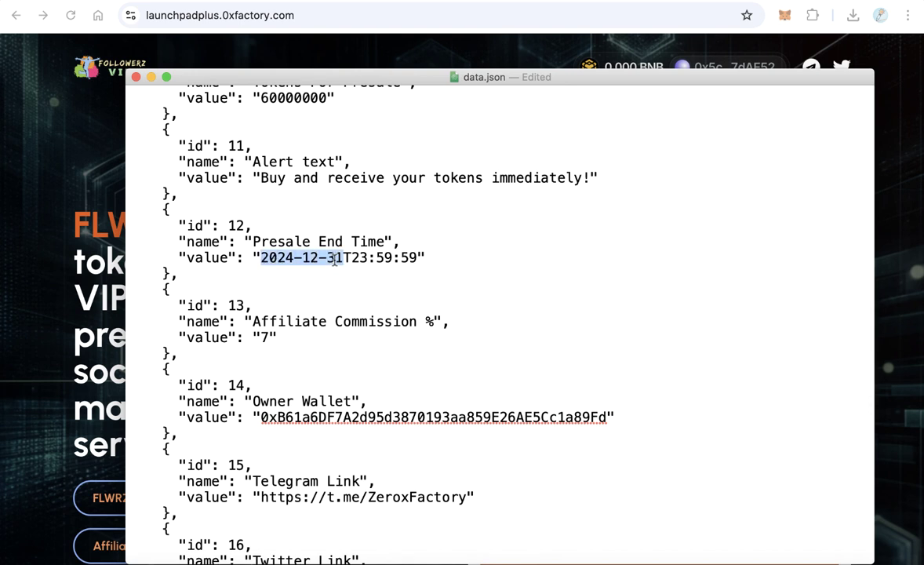
scroll(404, 290, down, 3)
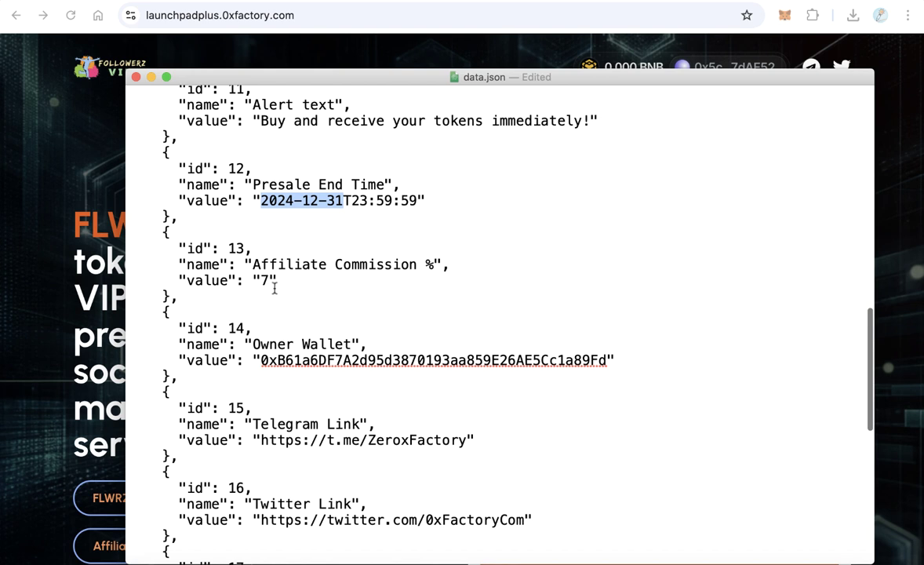
Change data.json's Affiliate Commission % from 7 to 0.
click(274, 287)
key(BackSpace)
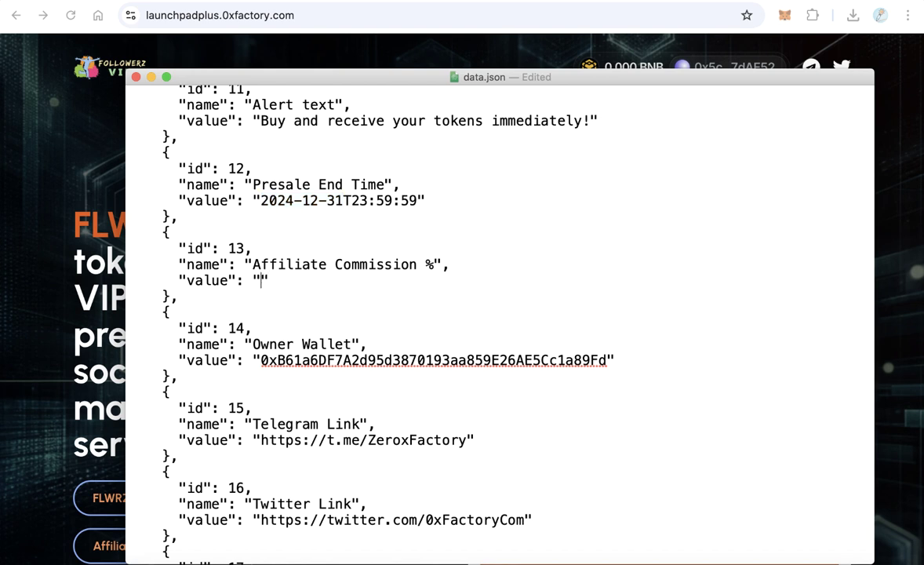
text(0)
scroll(371, 329, down, 3)
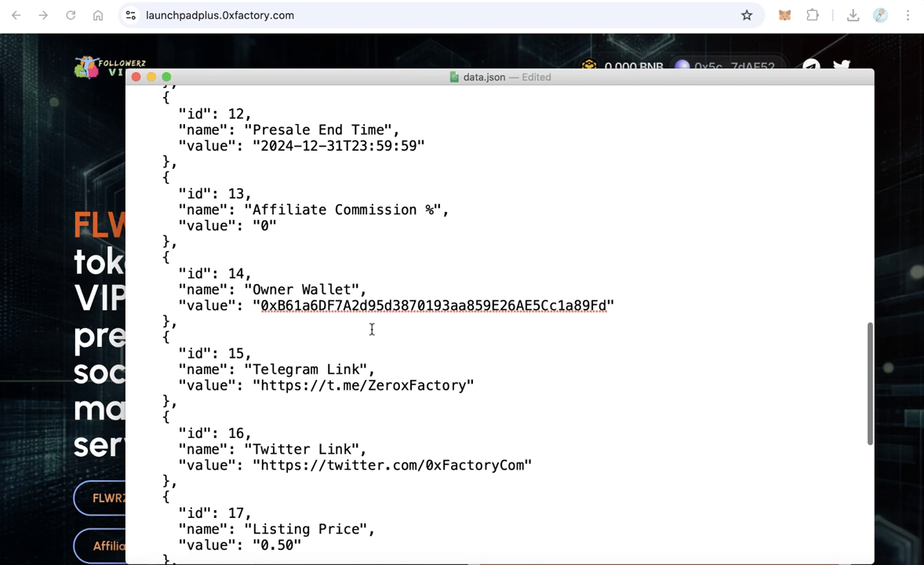
double_click(445, 305)
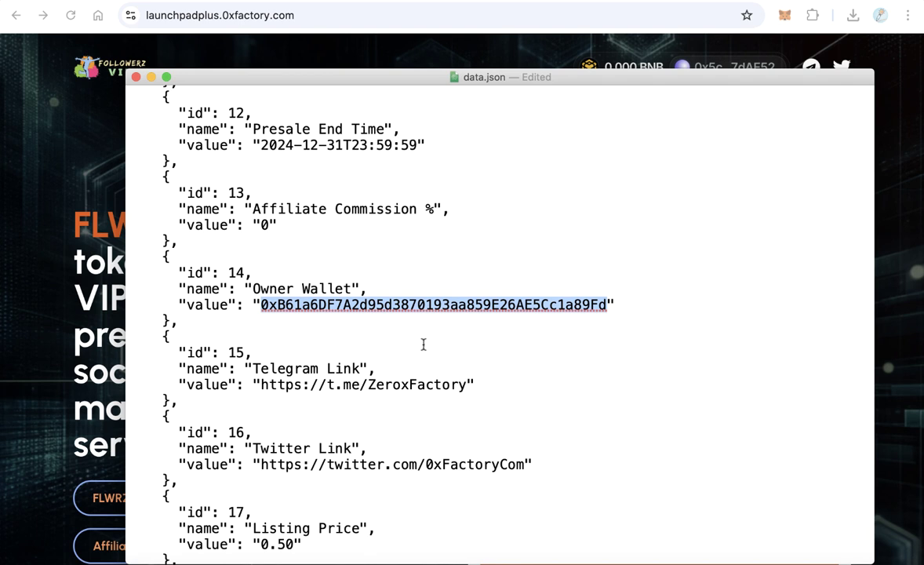
click(460, 332)
double_click(444, 306)
click(409, 324)
scroll(272, 270, down, 3)
drag(269, 270, 346, 271)
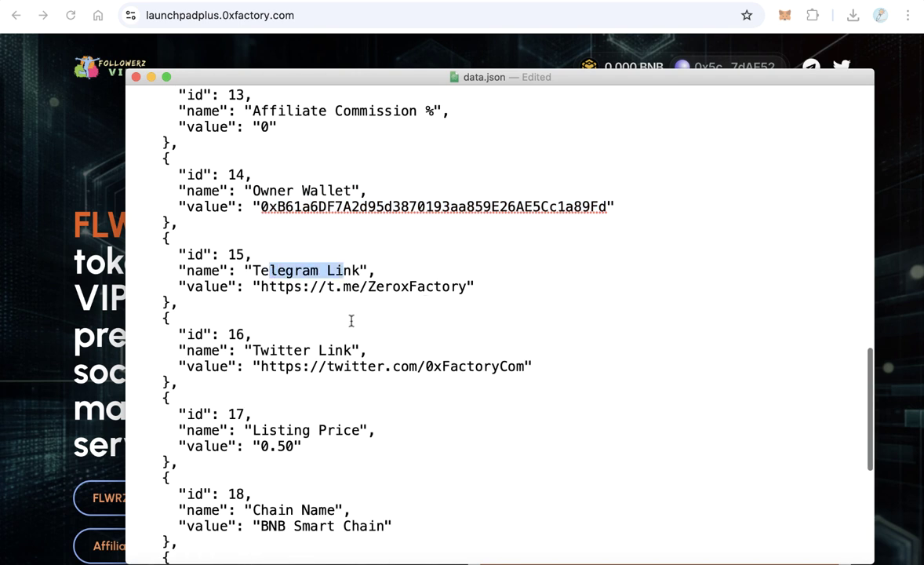
drag(277, 350, 335, 350)
scroll(421, 341, down, 5)
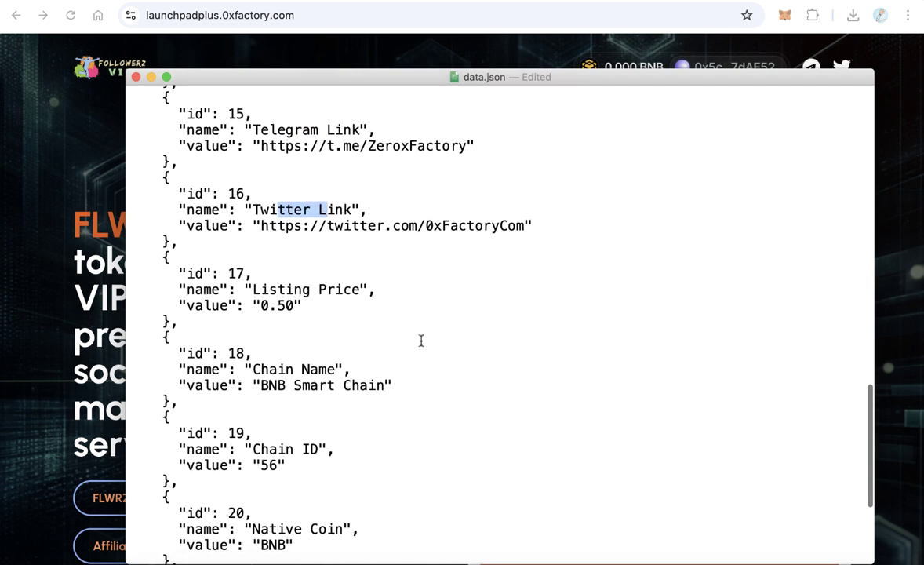
drag(277, 306, 294, 306)
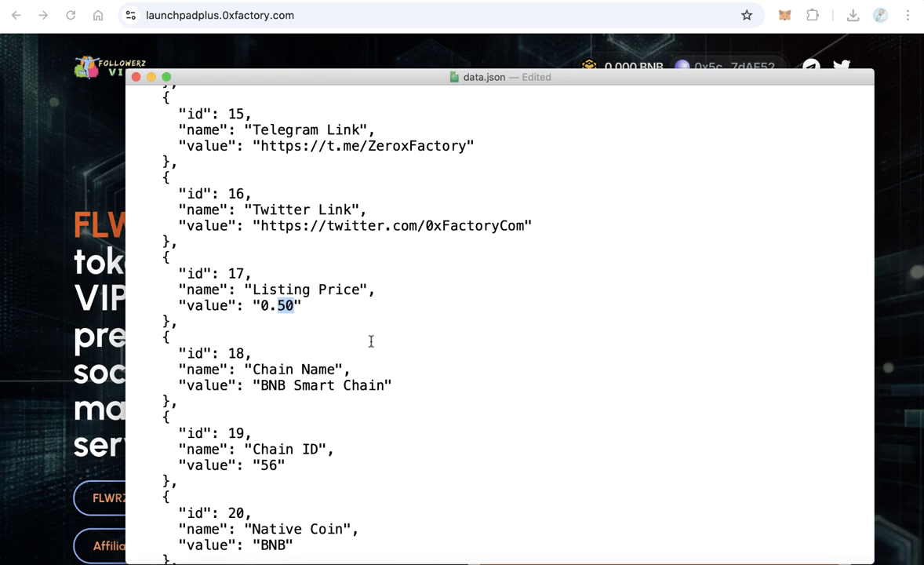
click(328, 46)
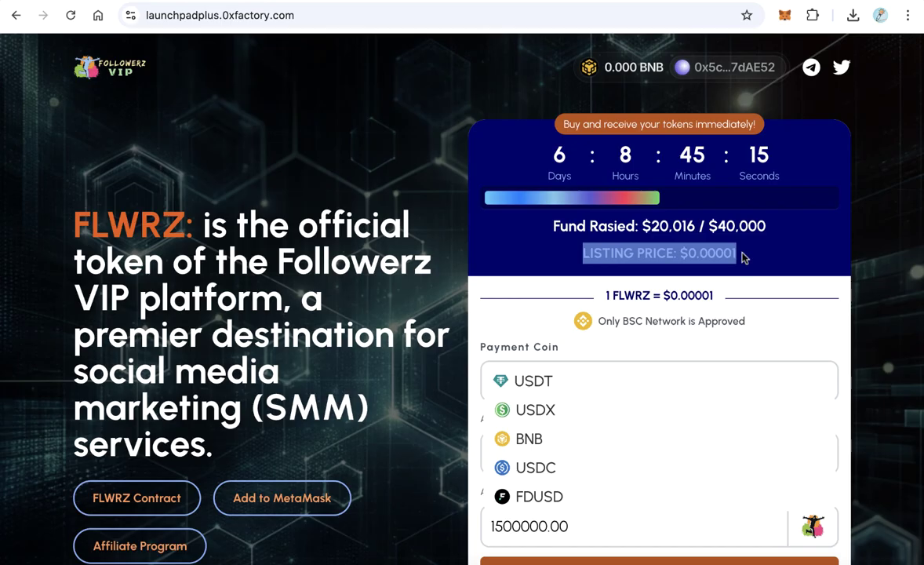
click(740, 256)
drag(738, 254, 581, 254)
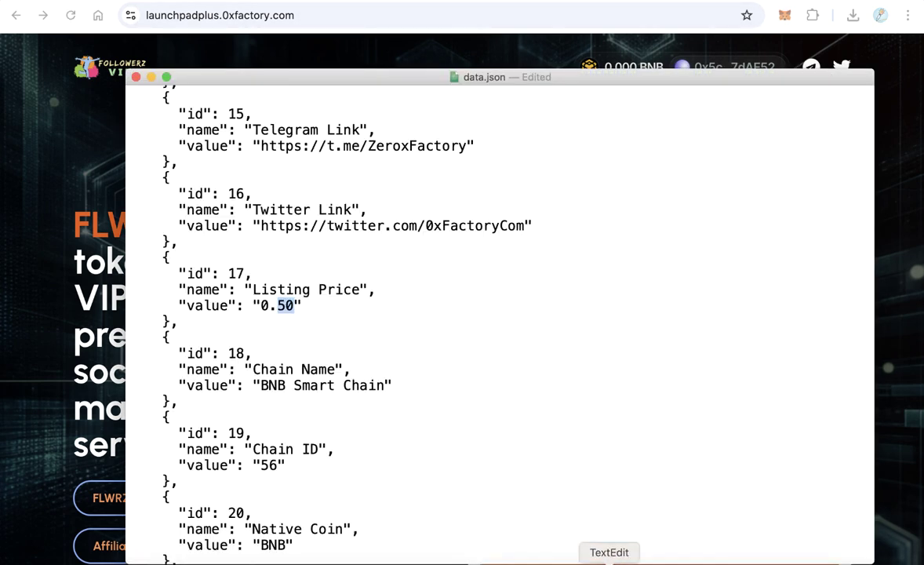
Review the data.json Chain Name 'BNB Smart Chain', Chain ID 56 and Native Coin entries.
click(610, 562)
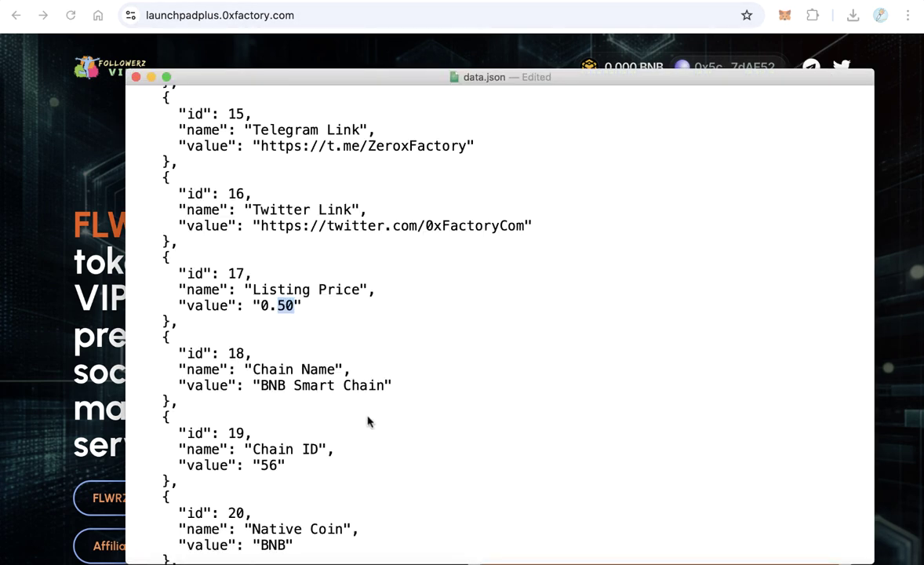
scroll(368, 421, down, 3)
scroll(367, 420, down, 4)
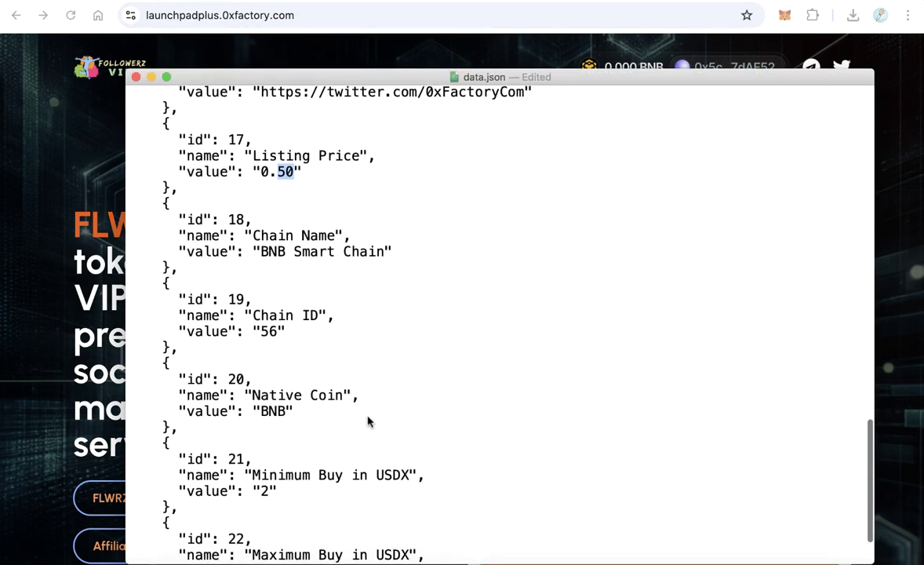
drag(265, 250, 384, 250)
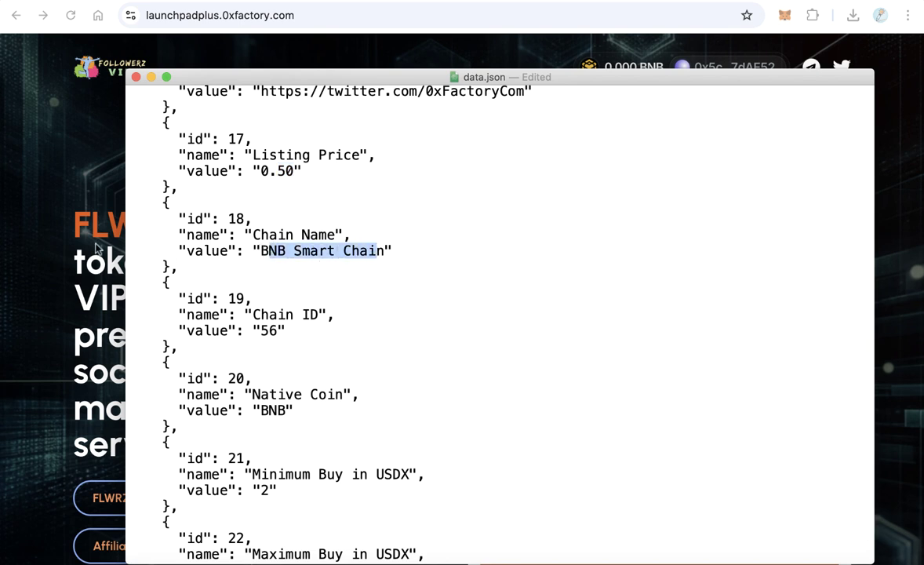
click(318, 266)
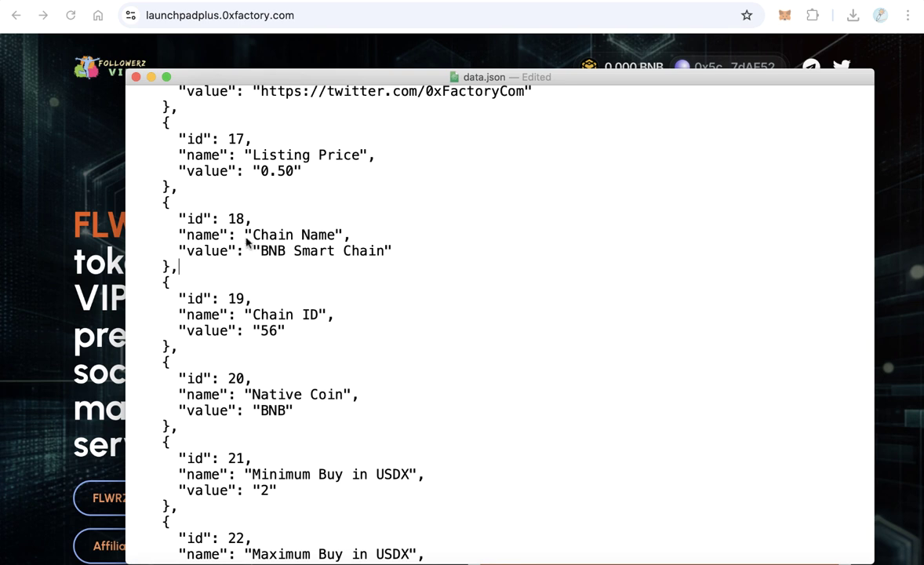
drag(249, 234, 354, 259)
drag(251, 314, 286, 330)
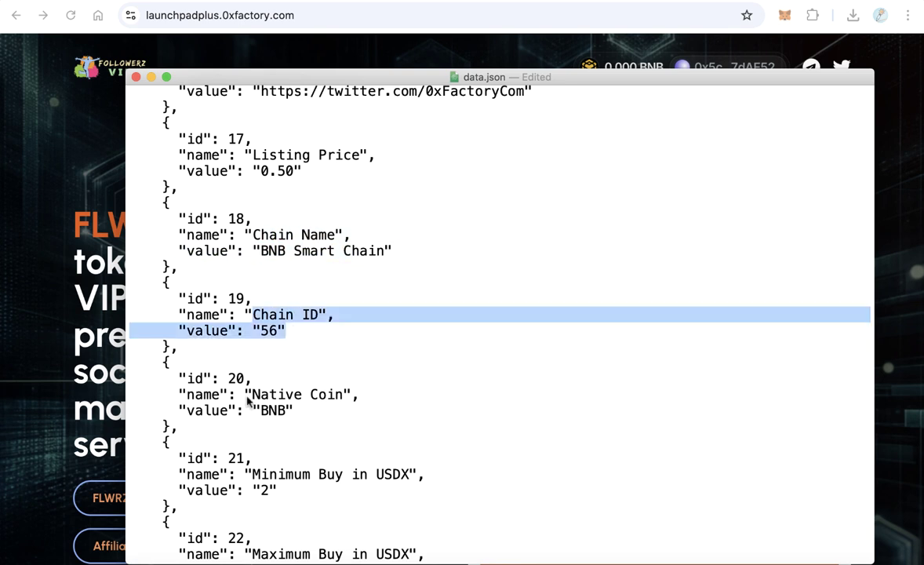
drag(248, 397, 306, 419)
scroll(301, 396, down, 3)
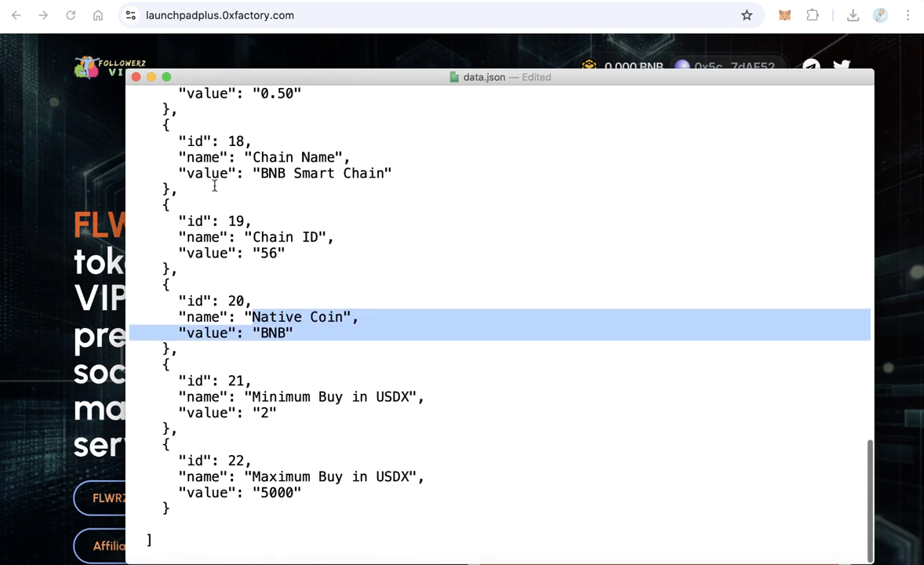
drag(204, 173, 400, 348)
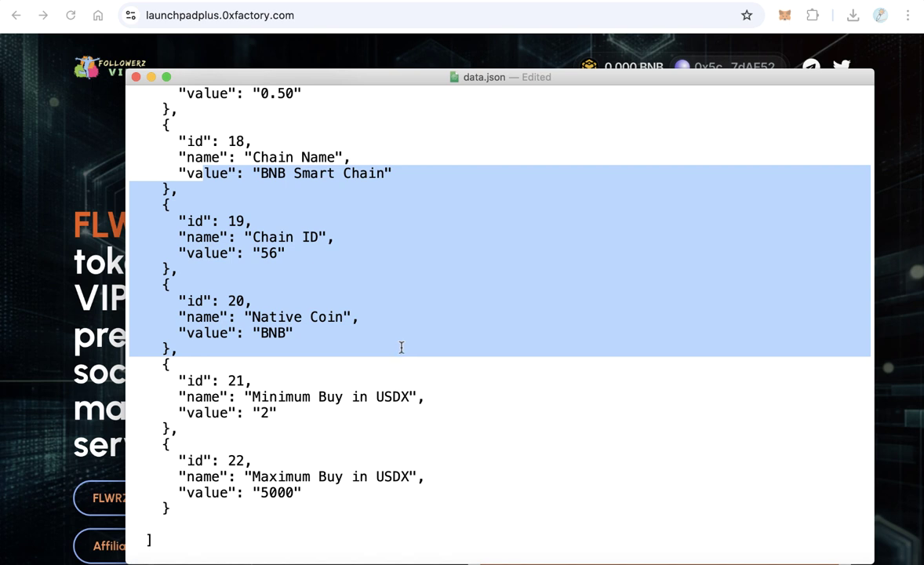
click(290, 396)
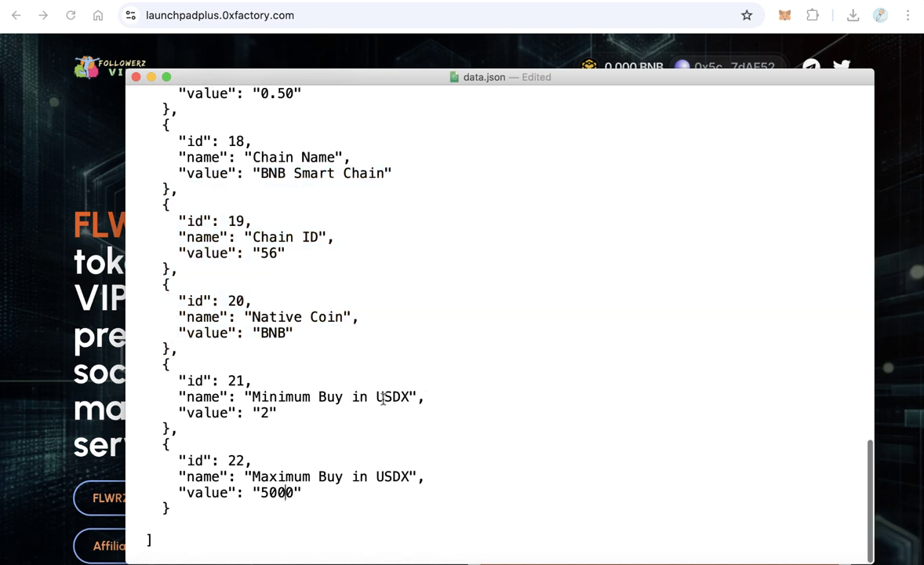
Change Minimum Buy from 2 to 5, keep Maximum Buy 5000, and close data.json.
double_click(264, 412)
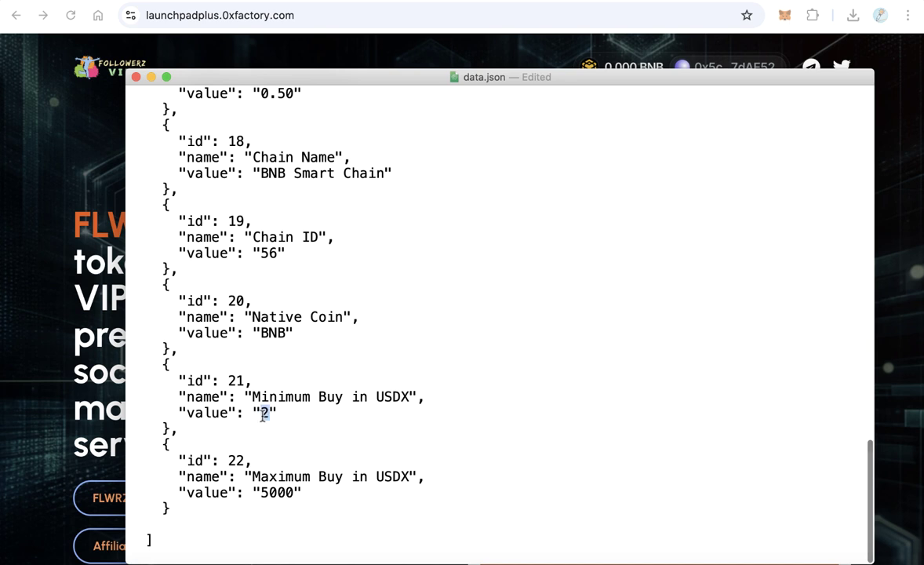
drag(294, 492, 259, 493)
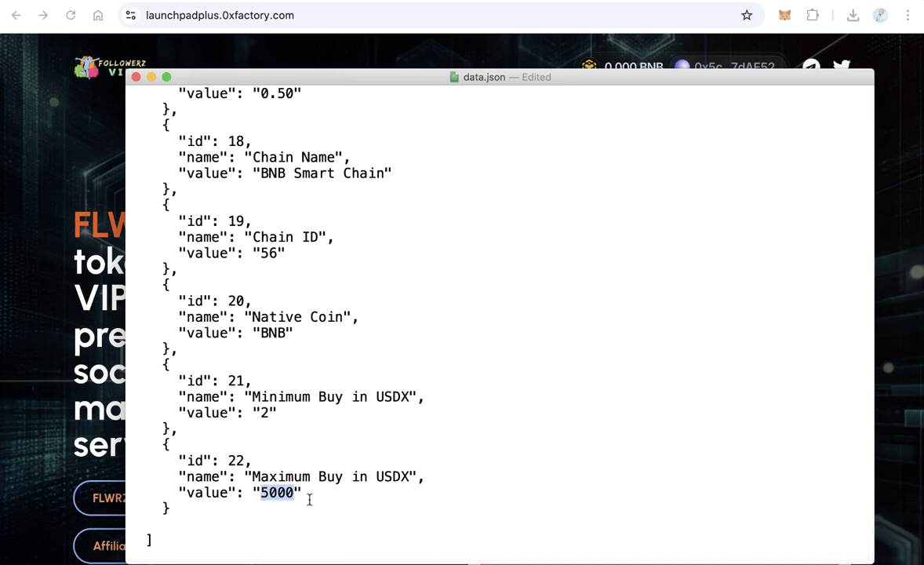
double_click(264, 412)
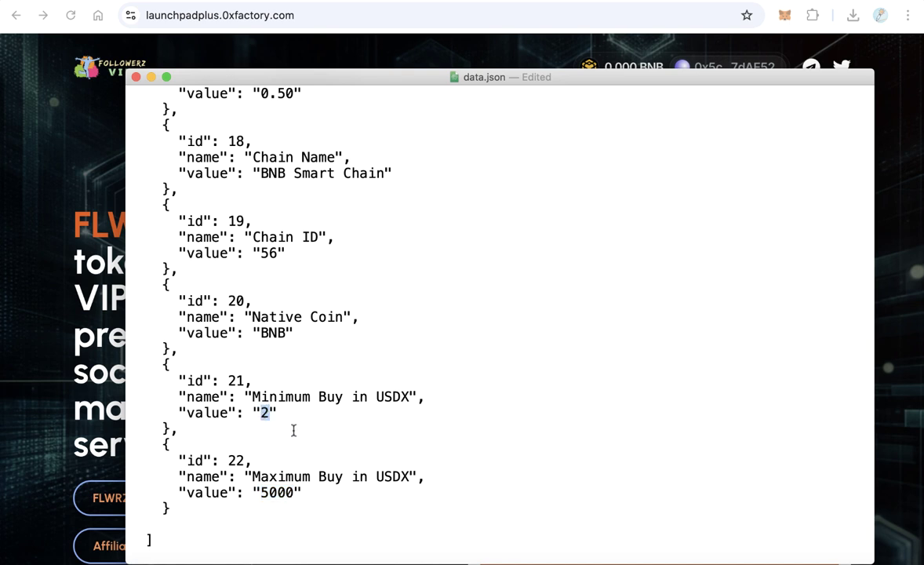
text(5)
drag(276, 413, 176, 410)
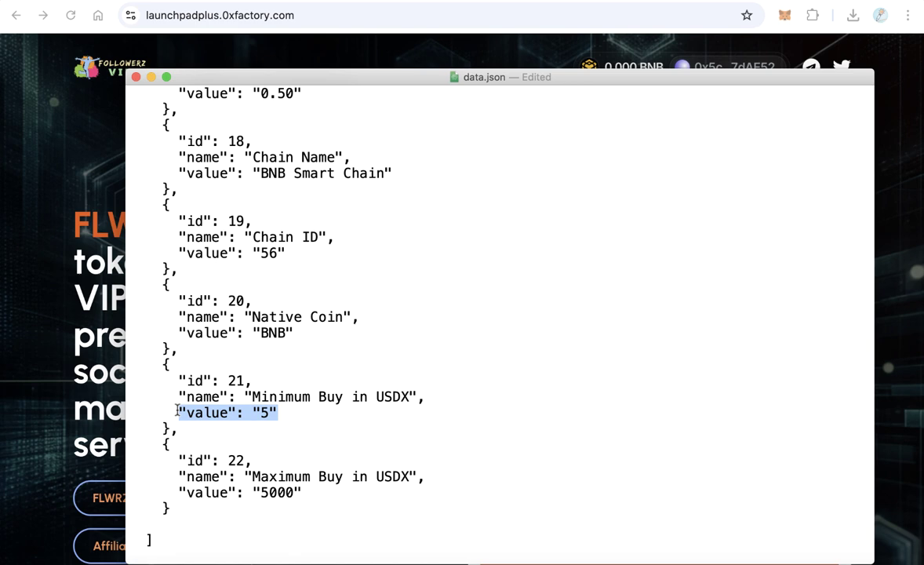
click(252, 412)
double_click(265, 412)
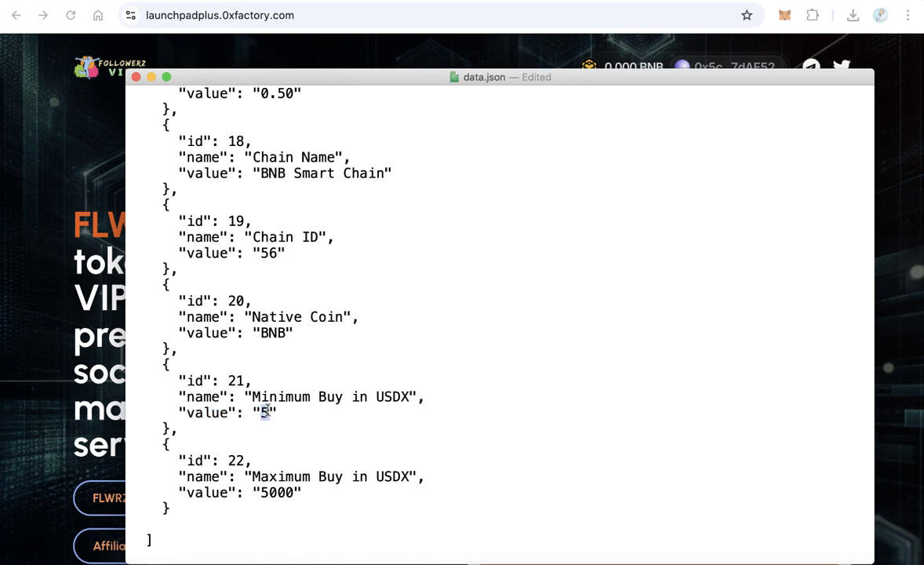
double_click(271, 492)
scroll(310, 502, up, 20)
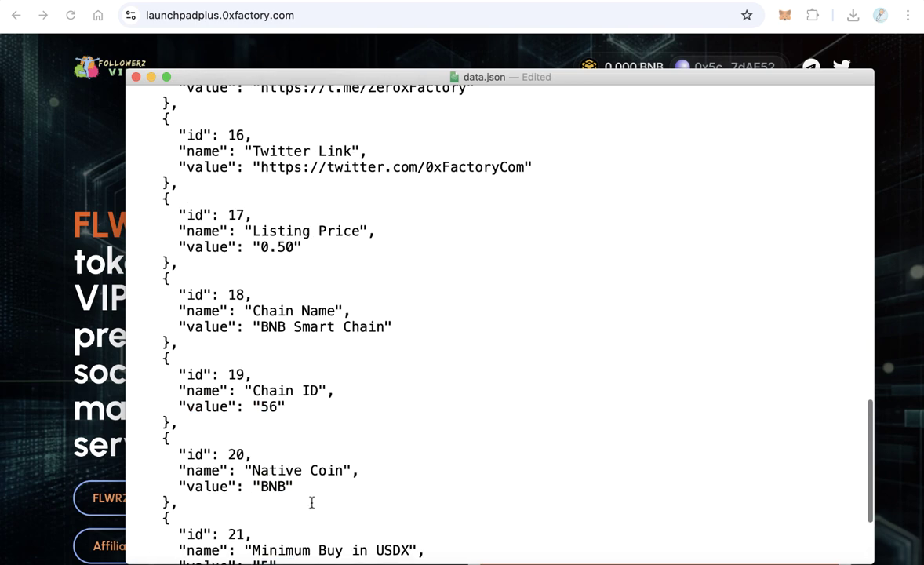
scroll(150, 96, down, 1)
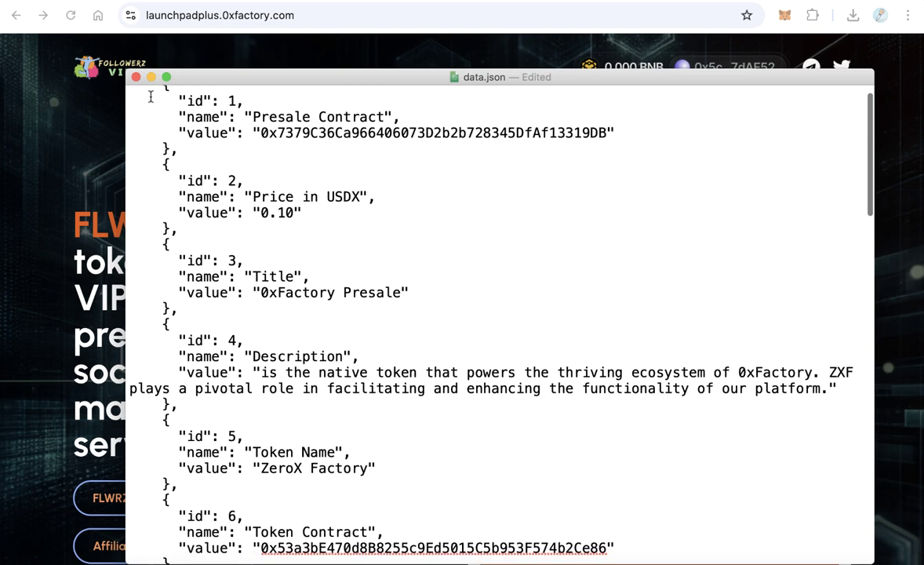
click(135, 77)
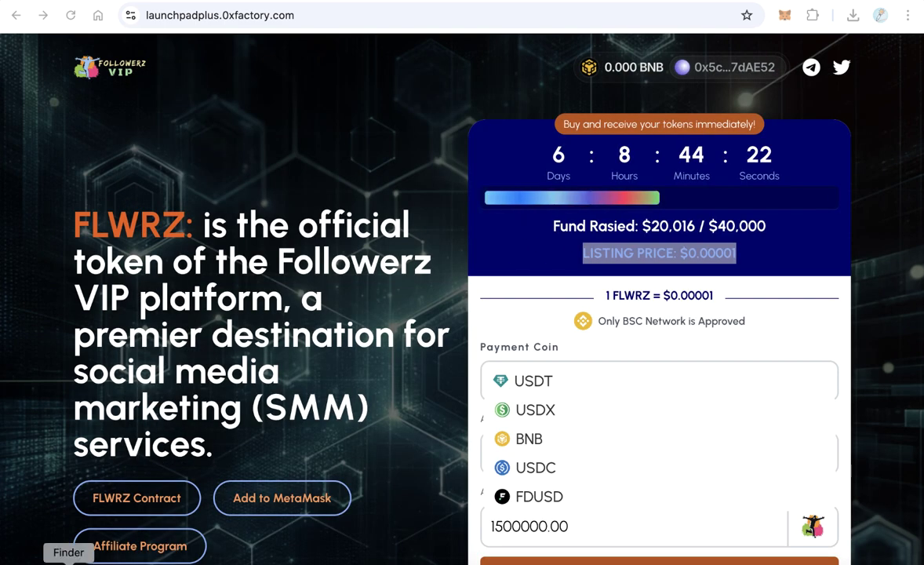
Inspect token-logo.png in Launchpad-UI-Plus, then close the presale payment coin list keeping USDT.
click(68, 561)
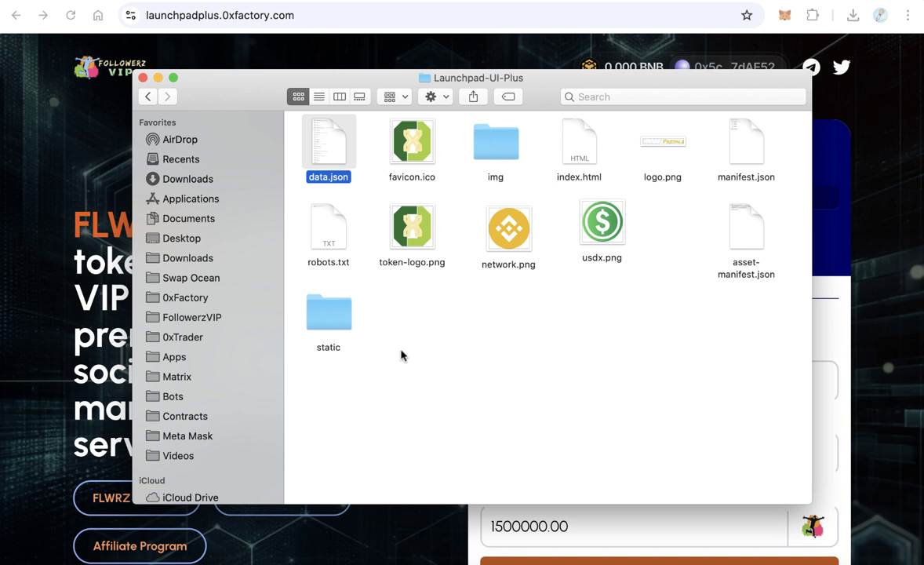
click(429, 305)
click(406, 239)
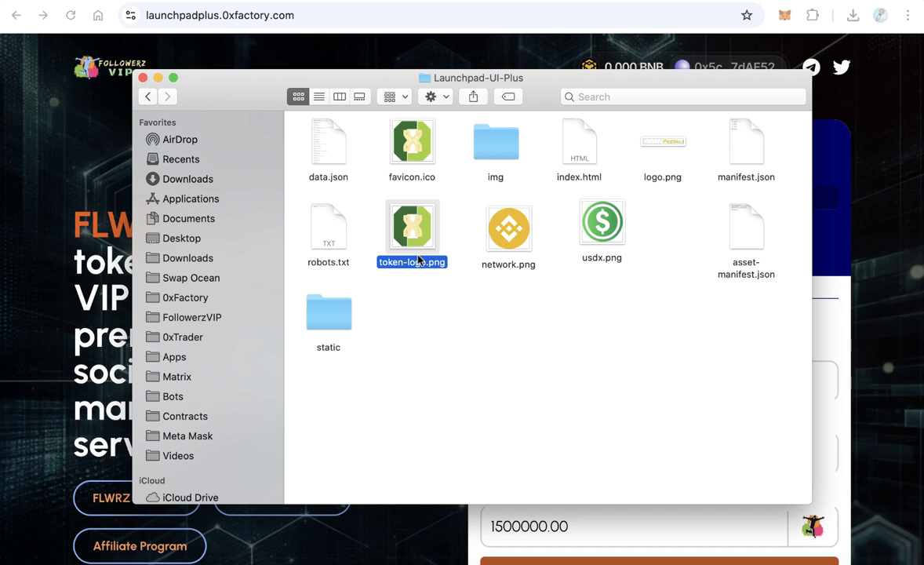
click(23, 166)
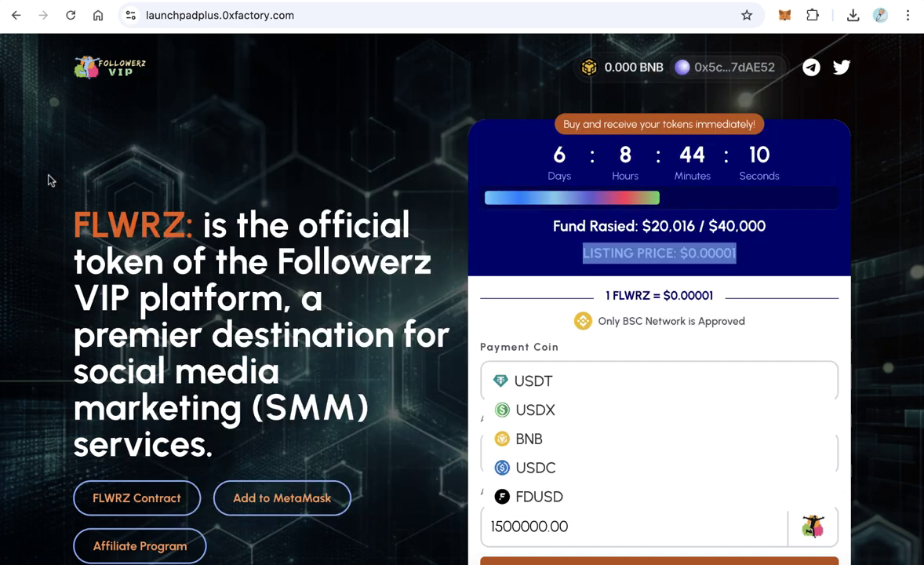
scroll(592, 378, down, 3)
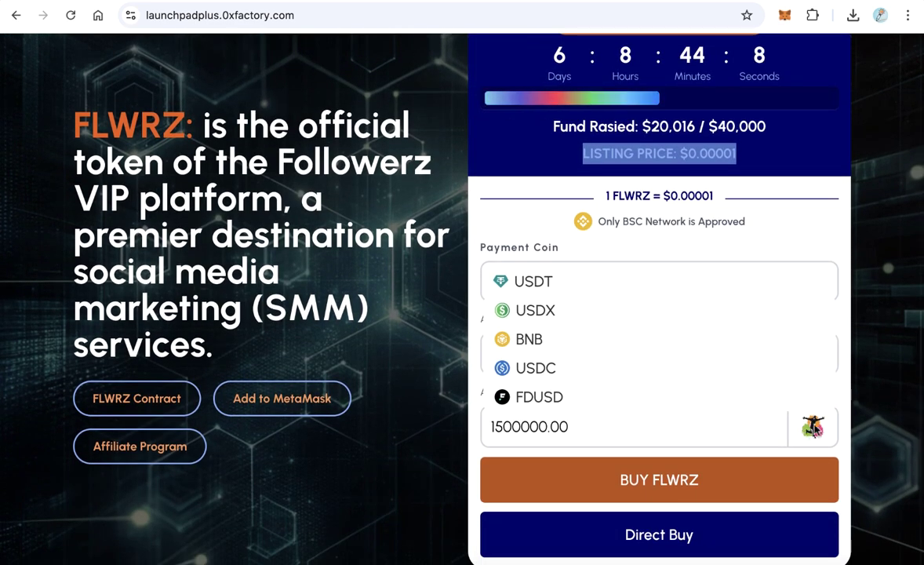
click(720, 281)
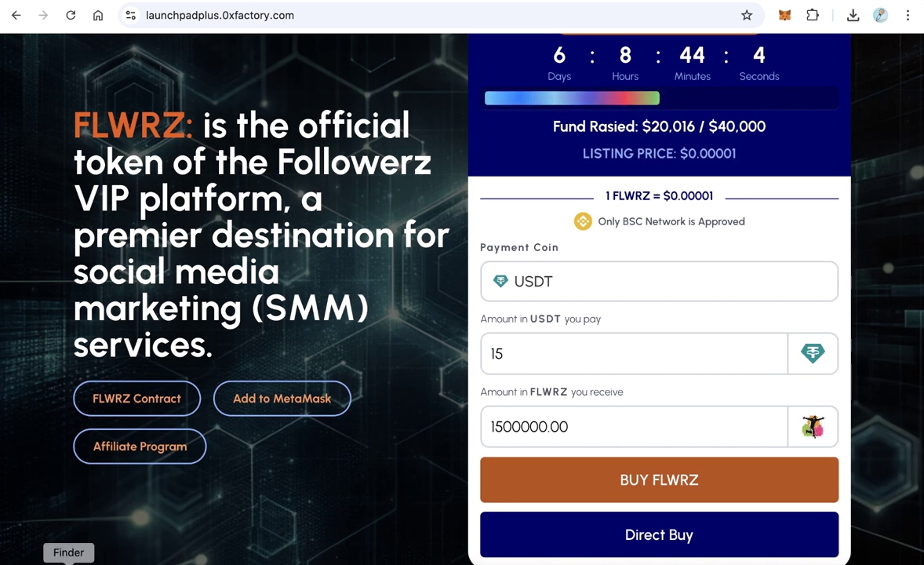
Compare logo.png with the presale page, then select all files in the Launchpad-UI-Plus folder.
click(68, 558)
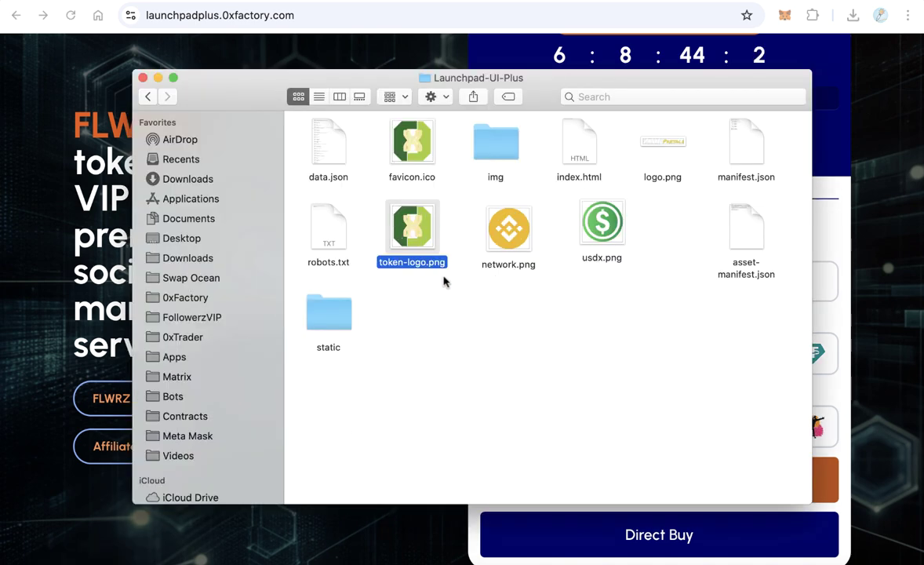
click(663, 141)
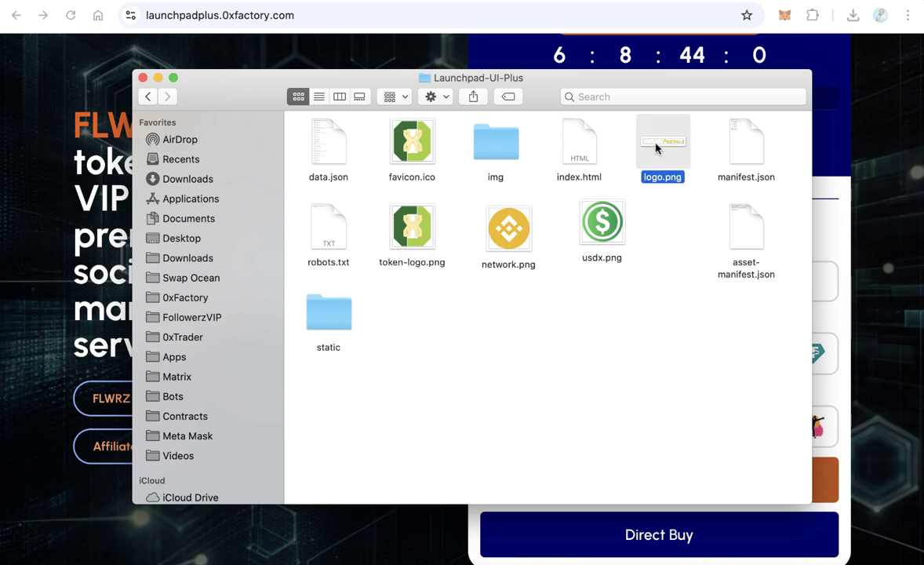
scroll(101, 146, up, 3)
click(101, 146)
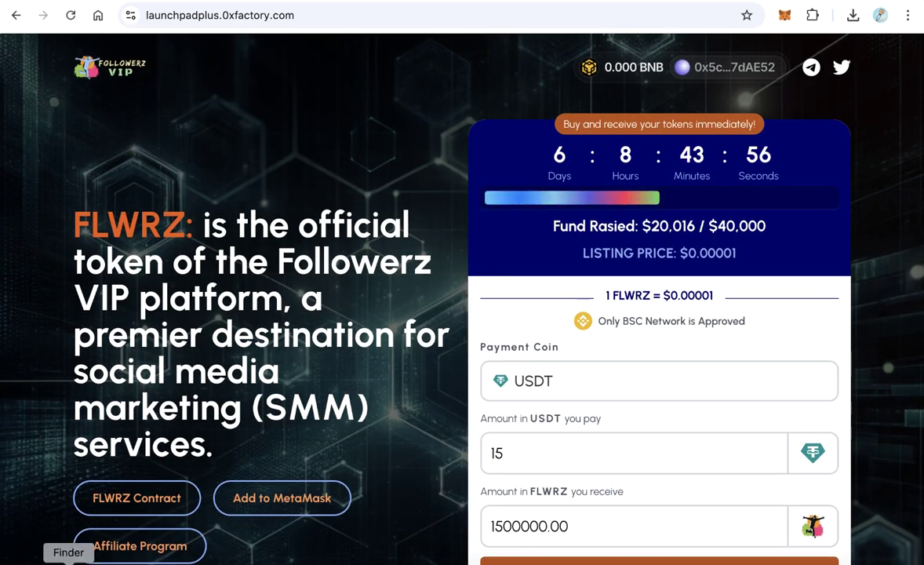
click(62, 561)
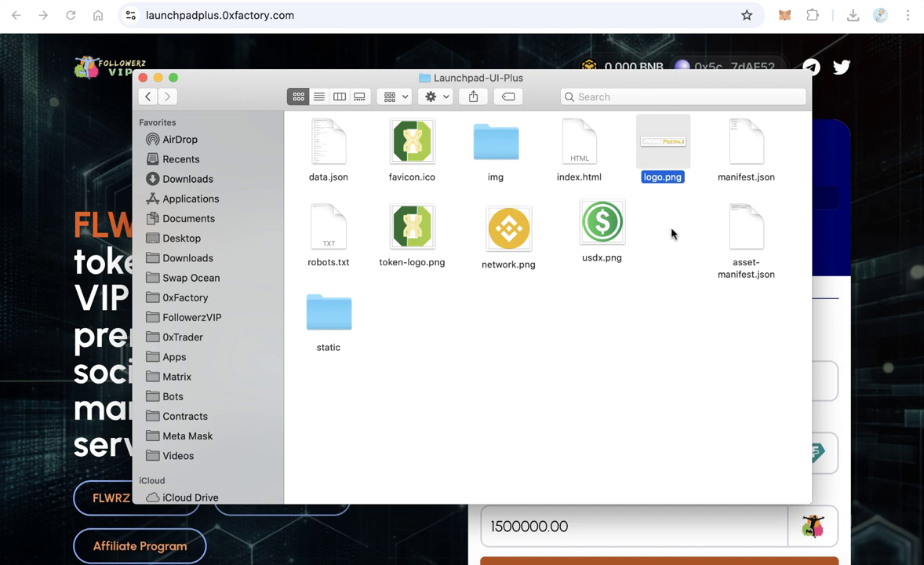
click(621, 161)
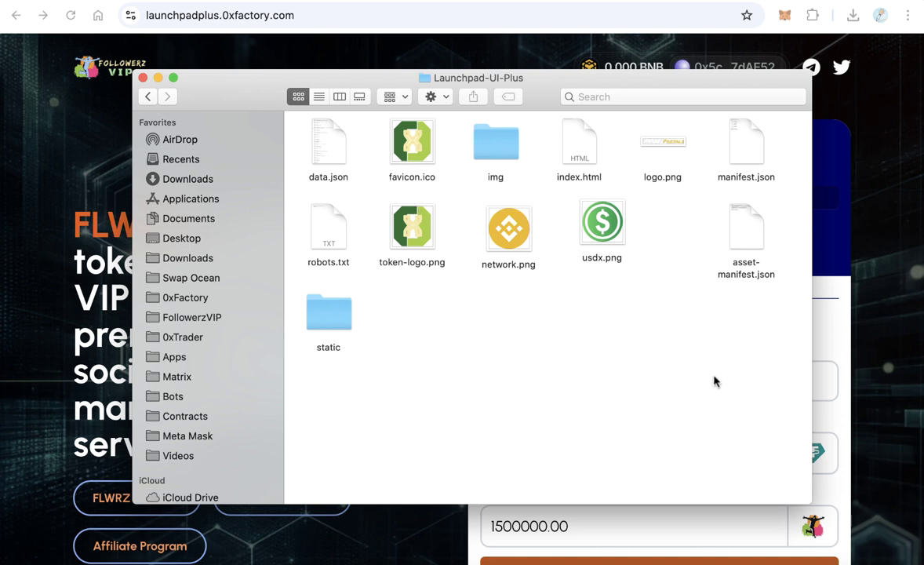
drag(769, 377, 299, 161)
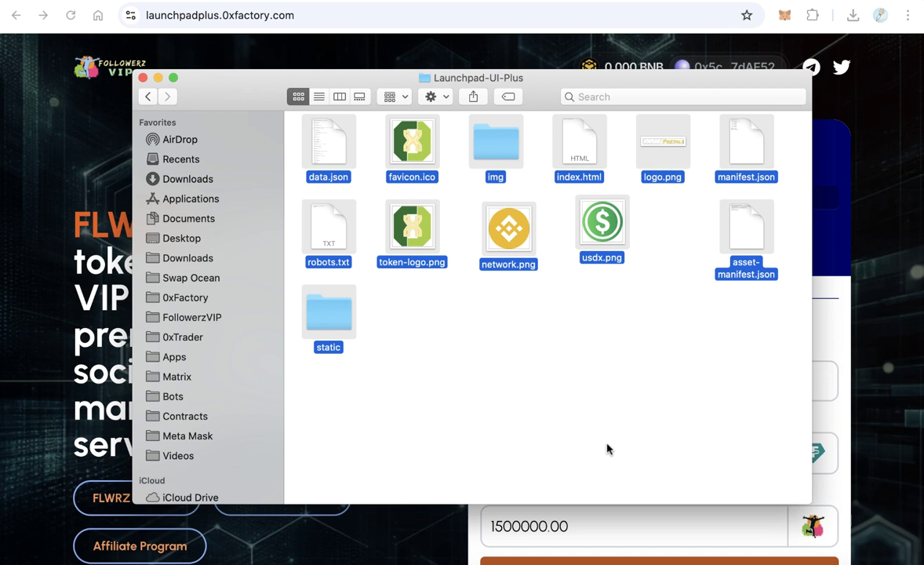
drag(776, 378, 298, 137)
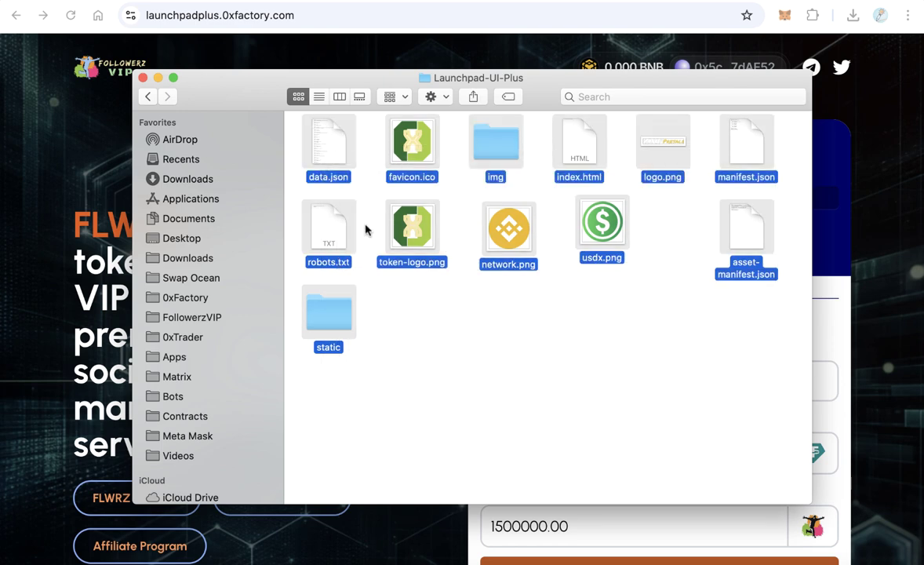
Return to the FLWRZ presale page showing 15 USDT for 1500000.00 FLWRZ.
click(96, 169)
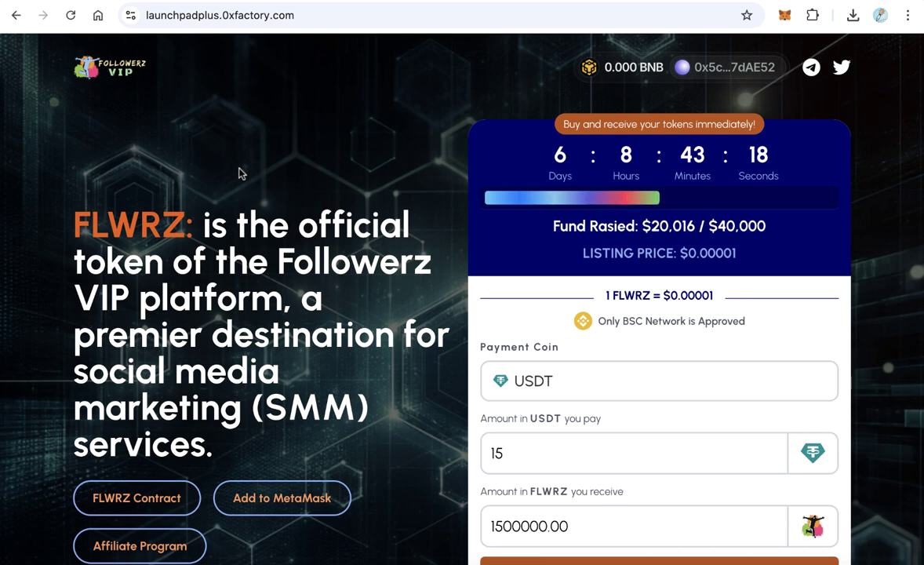
scroll(239, 173, down, 3)
scroll(240, 174, up, 3)
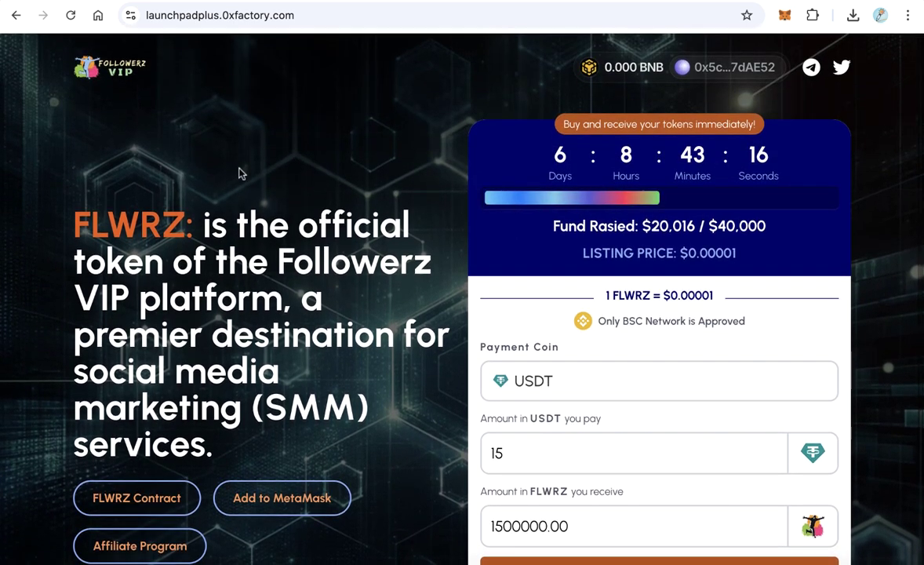